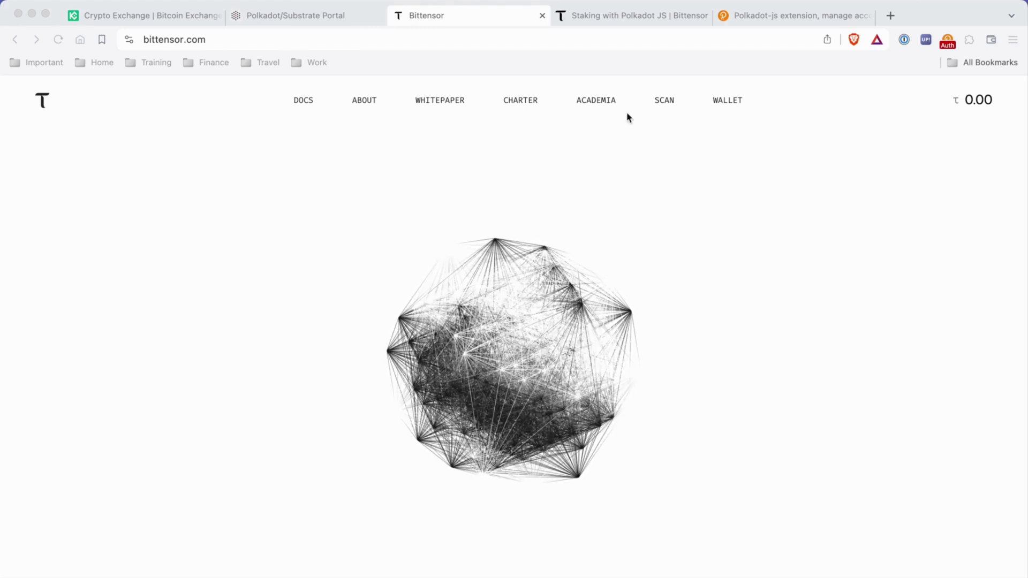
# - Open the 'Staking with Polkadot JS' docs guide and skim its wallet and Developer > Extrinsics steps
pyautogui.click(617, 16)
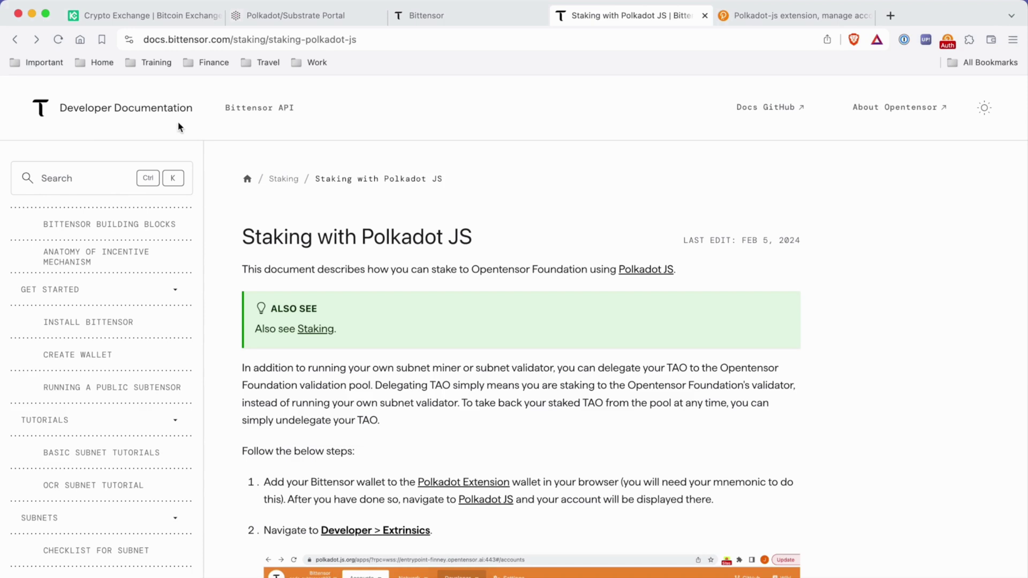
pyautogui.scroll(-4, 134, 264)
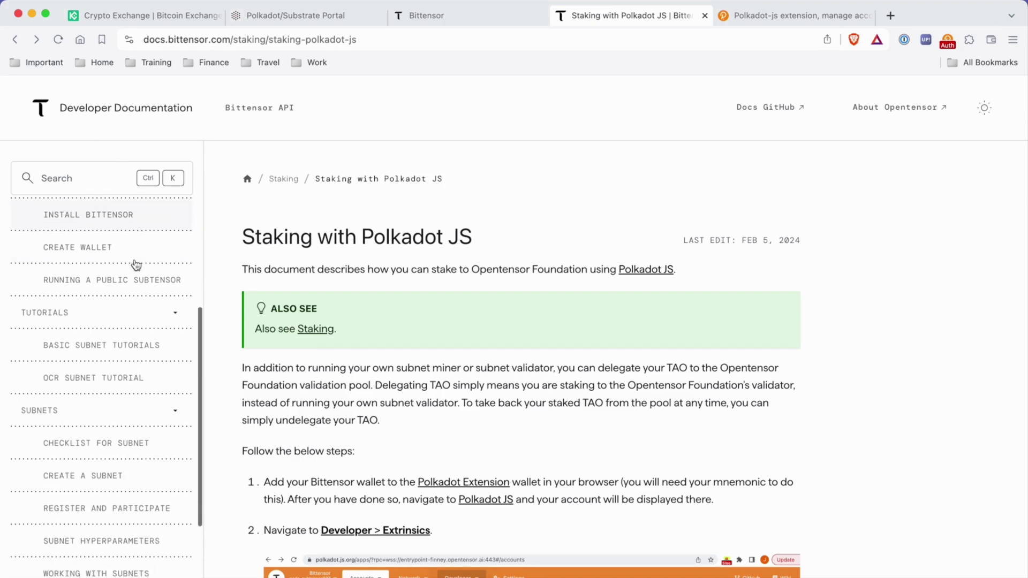
pyautogui.scroll(-1, 134, 379)
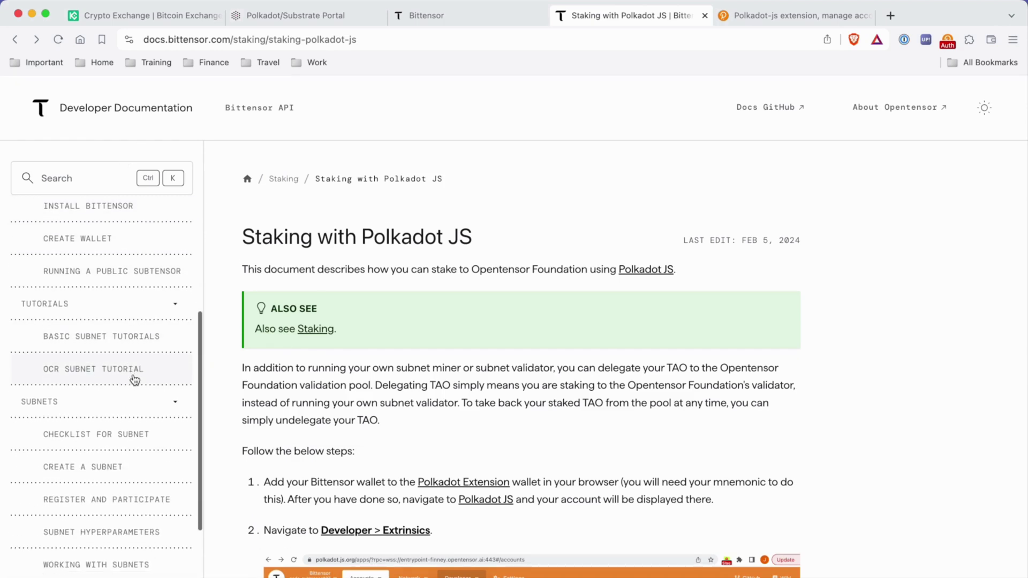
pyautogui.scroll(2, 134, 379)
pyautogui.scroll(-4, 134, 379)
pyautogui.scroll(7, 134, 379)
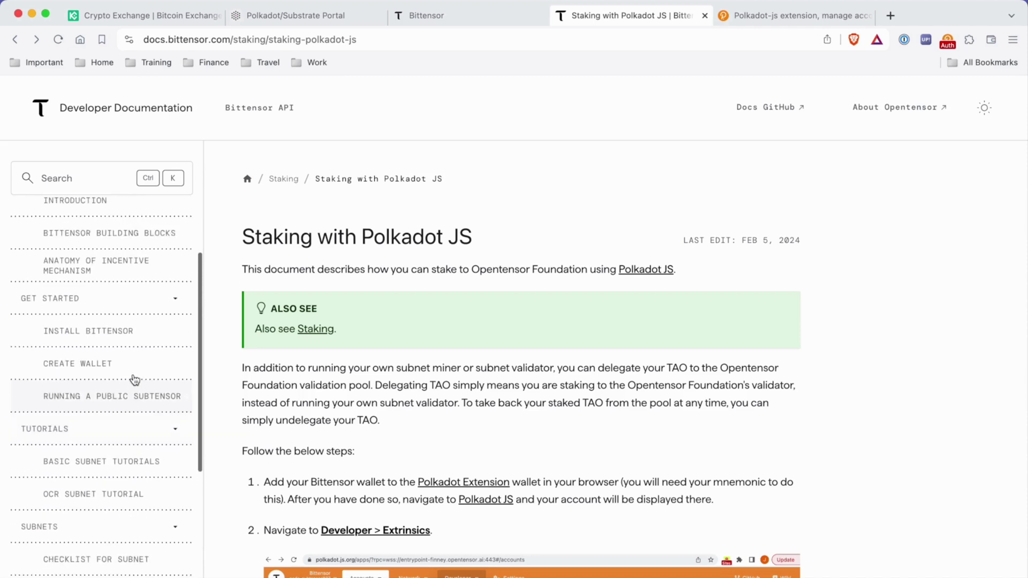
pyautogui.scroll(-13, 135, 379)
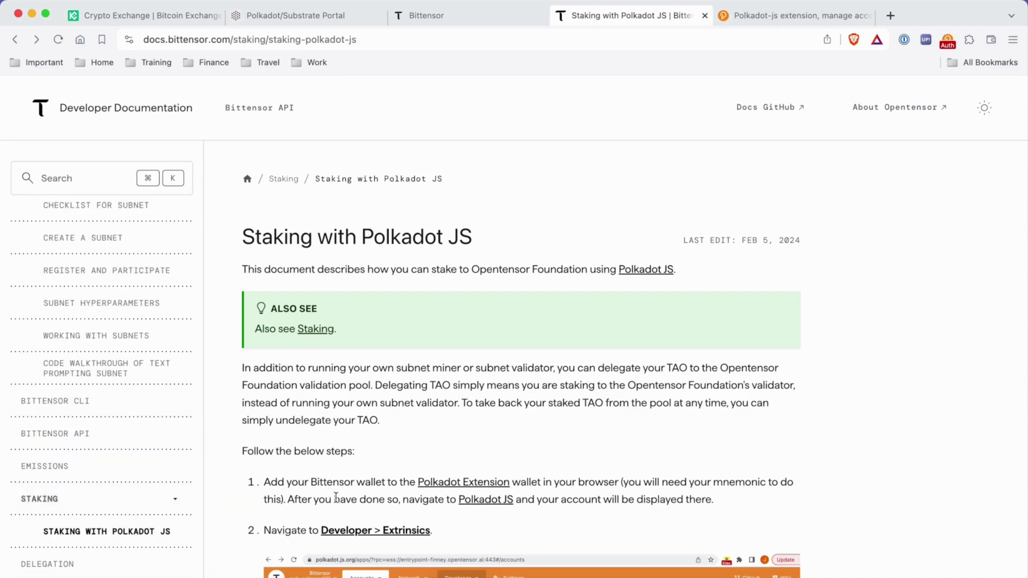
pyautogui.scroll(-5, 343, 497)
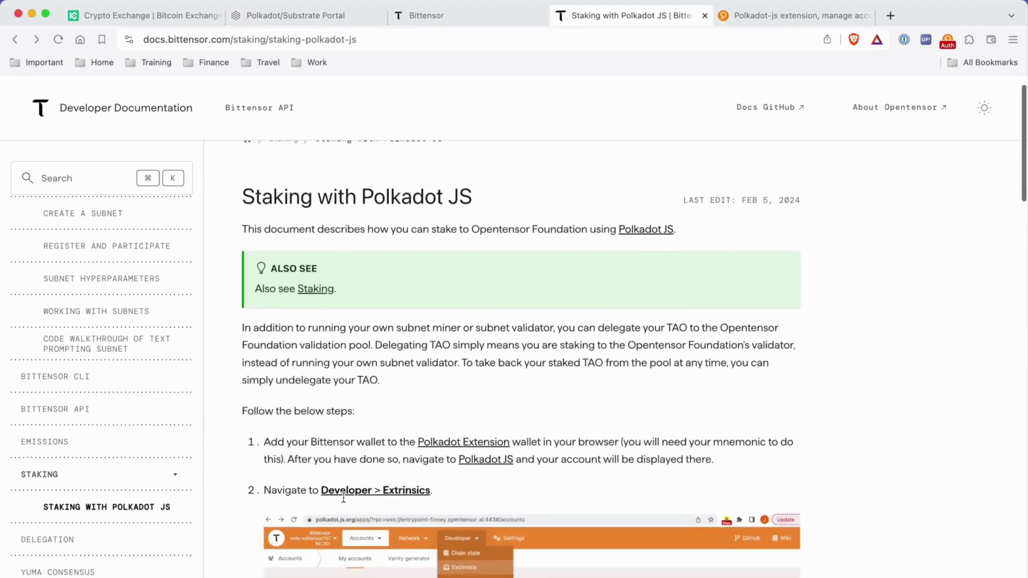
pyautogui.scroll(5, 343, 497)
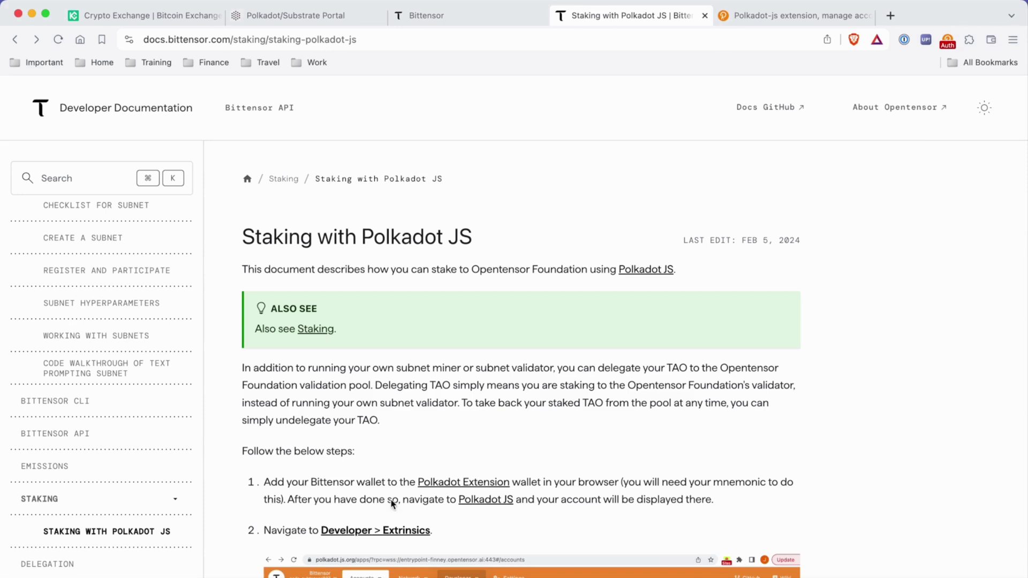
# - Look over the Polkadot{.js} extension page, then scroll the staking guide down to step 2
pyautogui.click(763, 26)
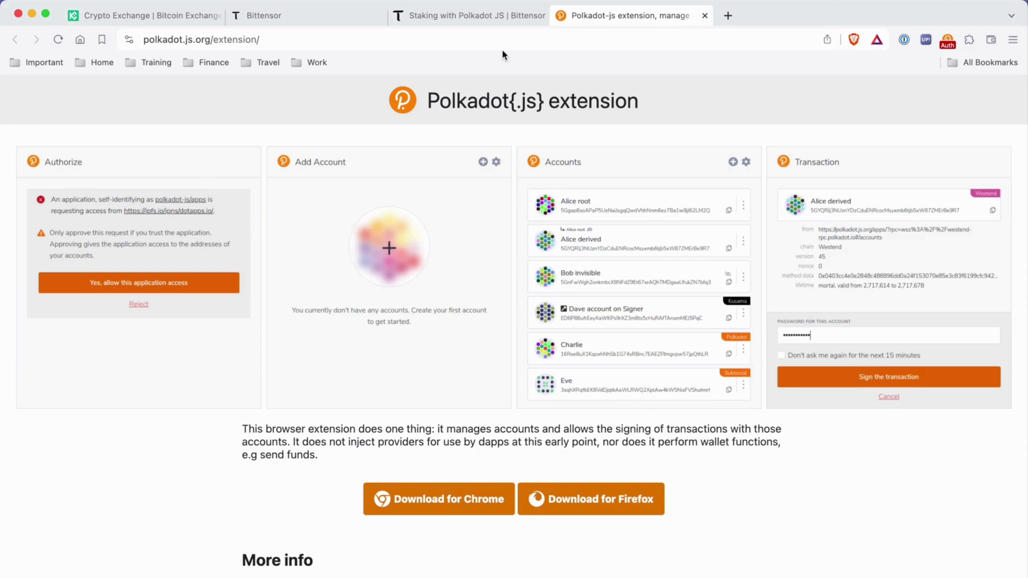
pyautogui.click(467, 15)
pyautogui.scroll(-3, 497, 394)
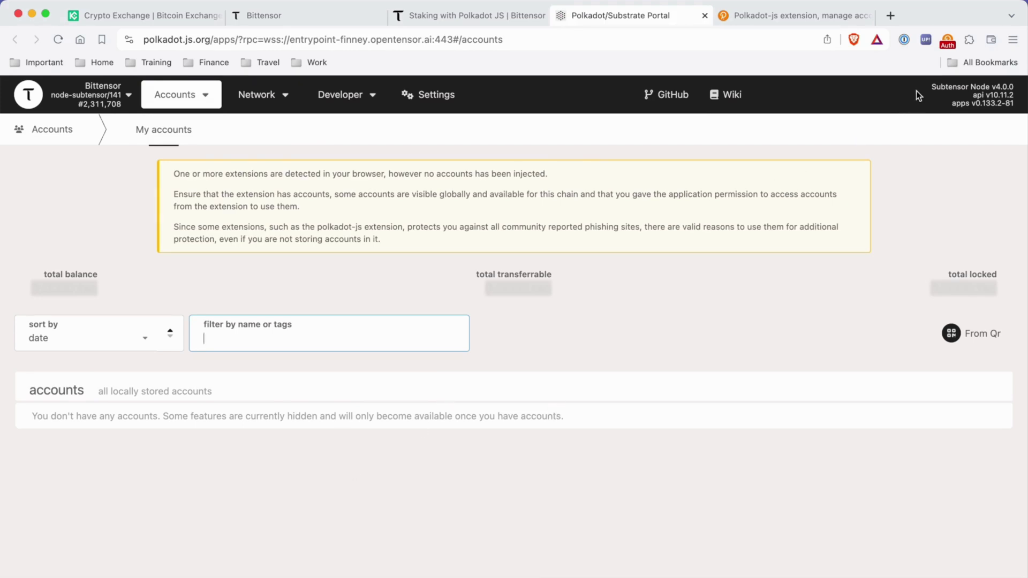
# - Allow the portal to access the extension and reload so Account 1 appears with 0.0000 TAO
pyautogui.click(944, 45)
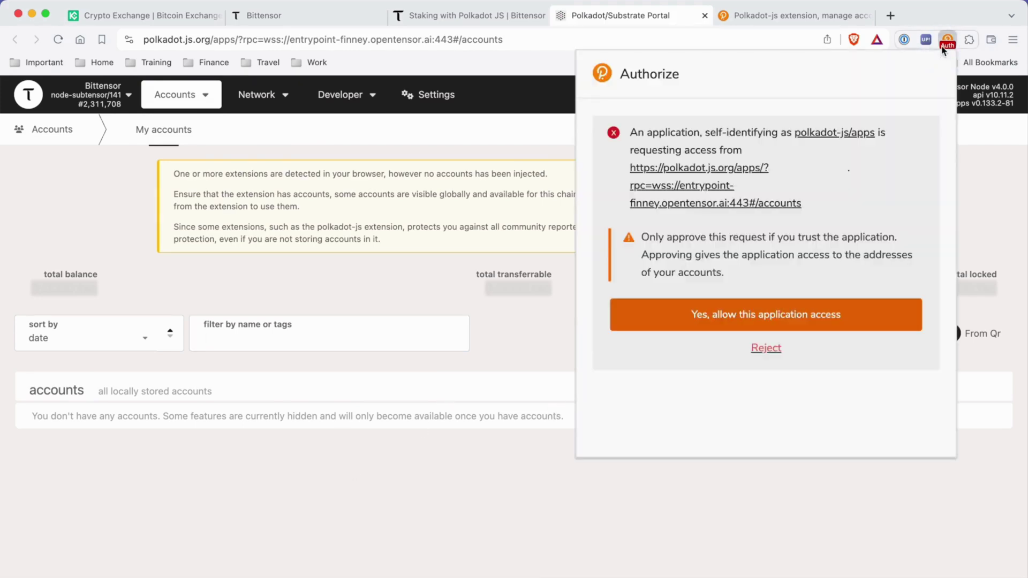
pyautogui.click(794, 327)
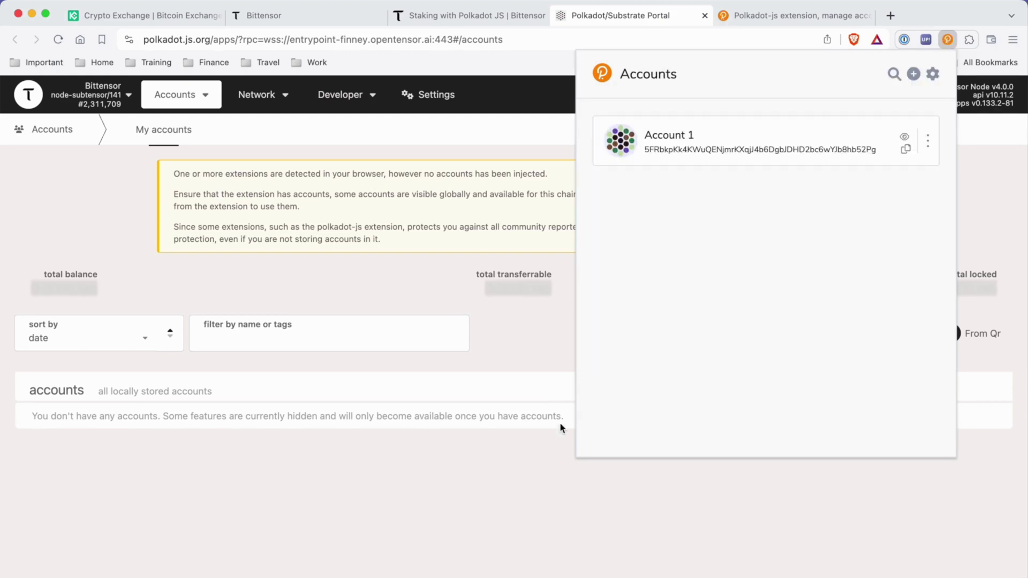
pyautogui.click(540, 452)
pyautogui.moveTo(187, 110)
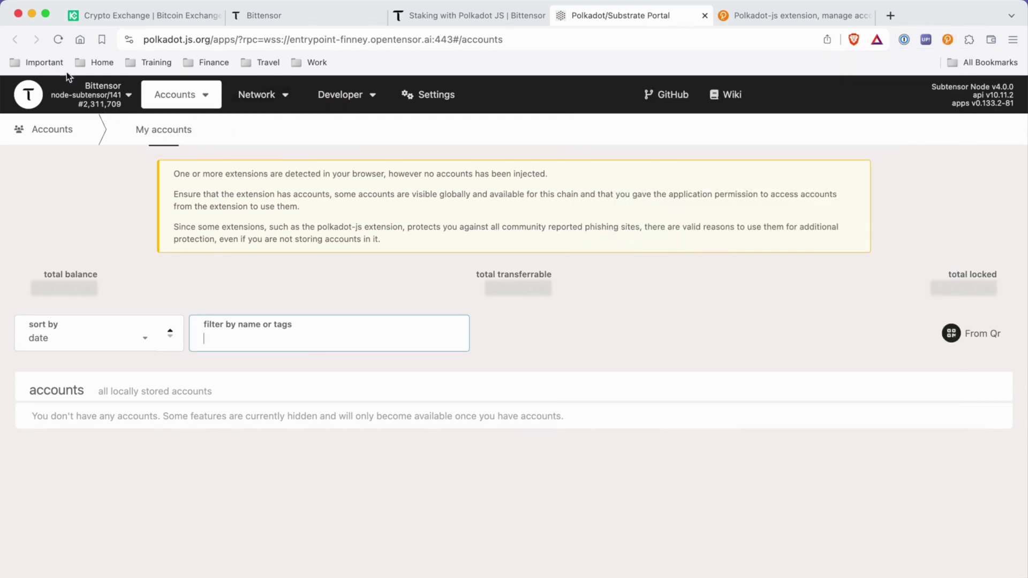
pyautogui.click(58, 42)
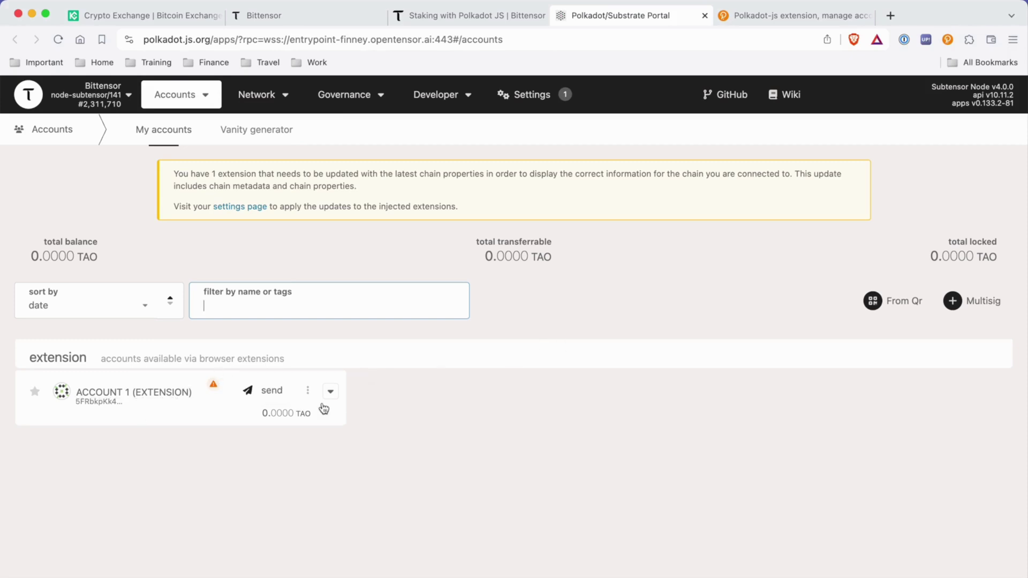
# - Copy Account 1's full address from the extension's account list
pyautogui.click(307, 391)
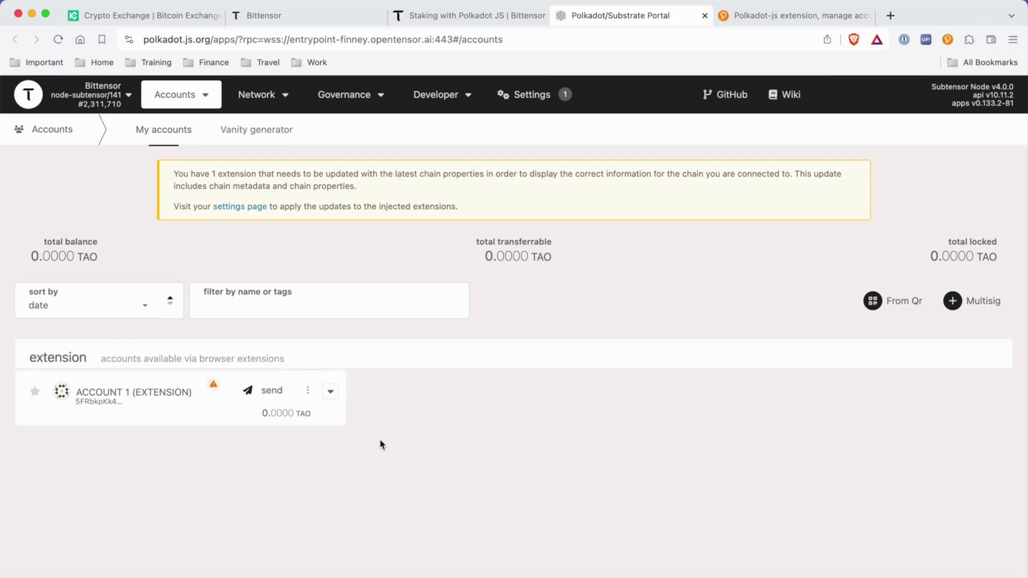
pyautogui.click(948, 39)
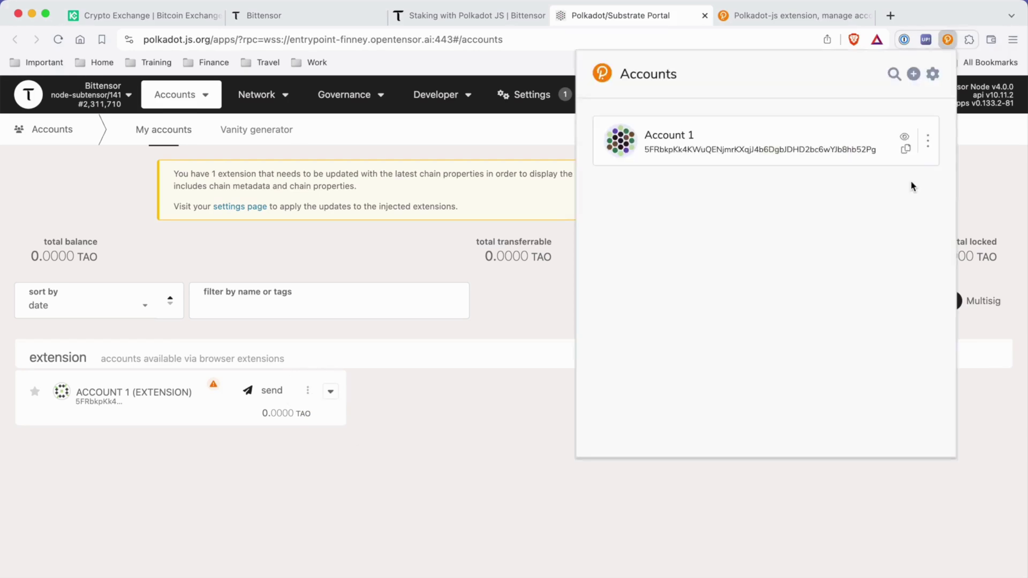
pyautogui.click(905, 151)
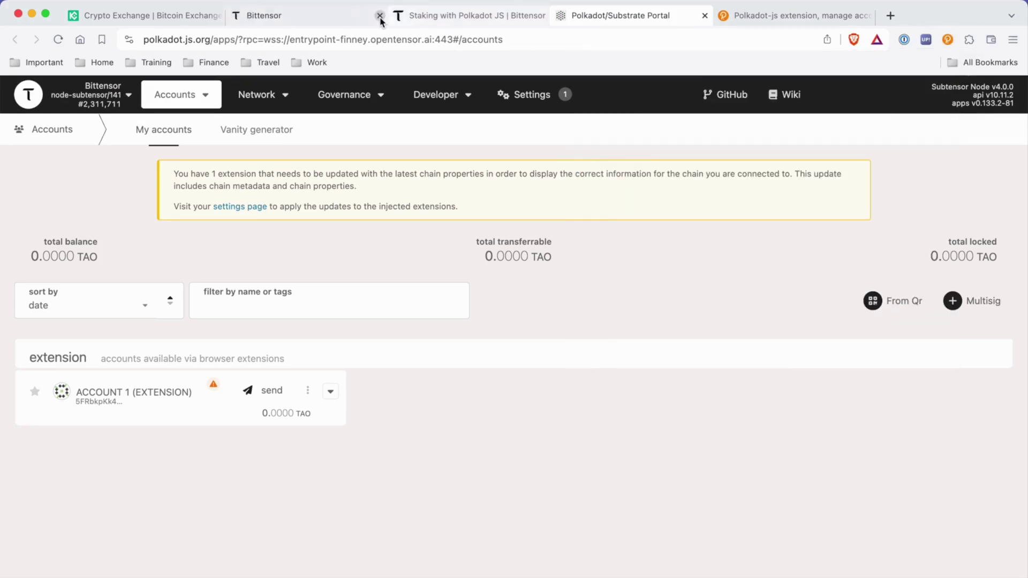
# - Paste Account 1's address as the destination on KuCoin's TAO withdrawal page
pyautogui.click(145, 15)
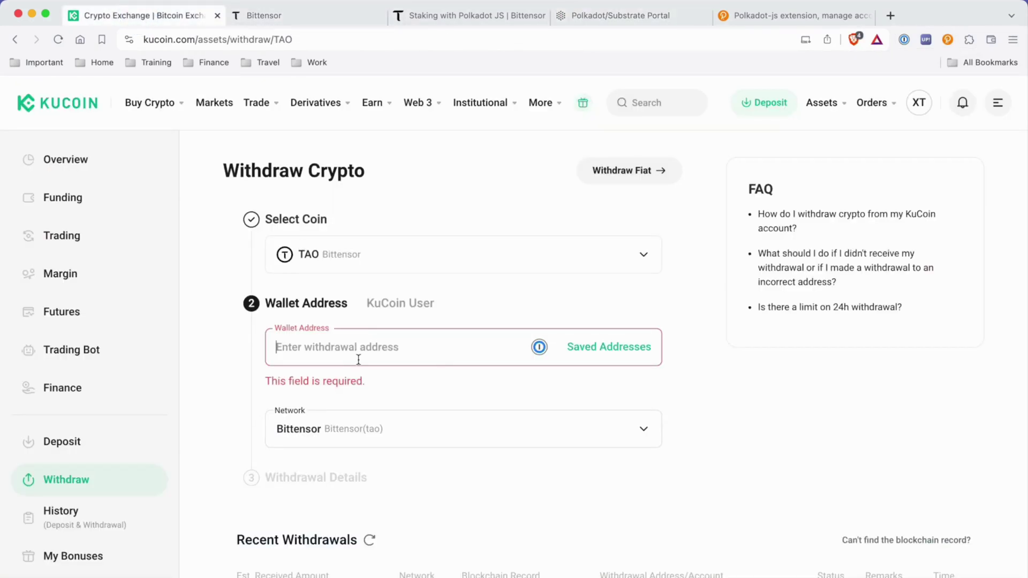
pyautogui.click(441, 355)
pyautogui.press('super+v')
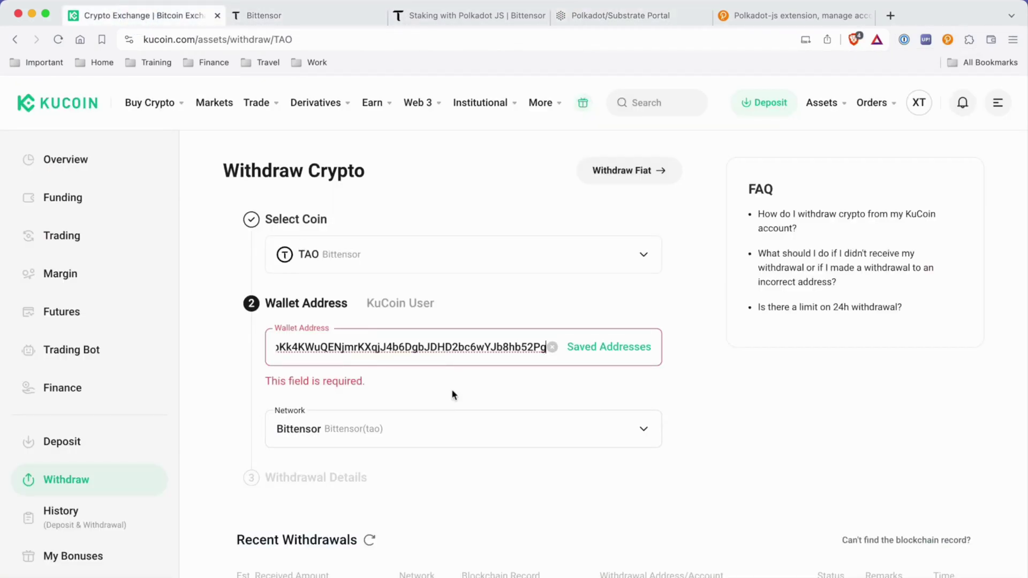
pyautogui.click(706, 402)
pyautogui.scroll(-5, 669, 429)
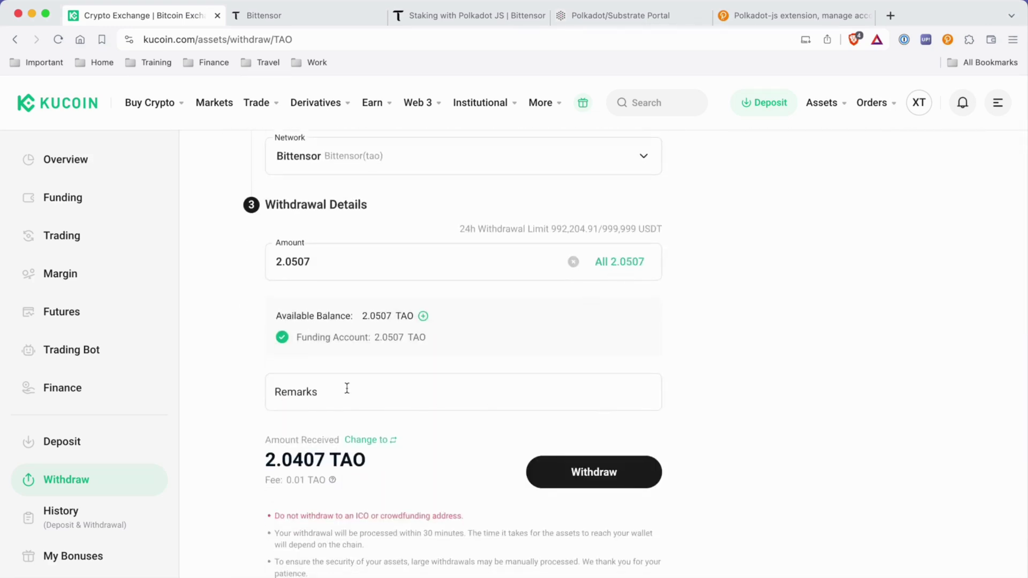
pyautogui.scroll(1, 367, 420)
# - Withdraw and confirm 0.5 TAO, leaving a 0.49 TAO withdrawal in progress
pyautogui.click(574, 301)
pyautogui.write('0.5')
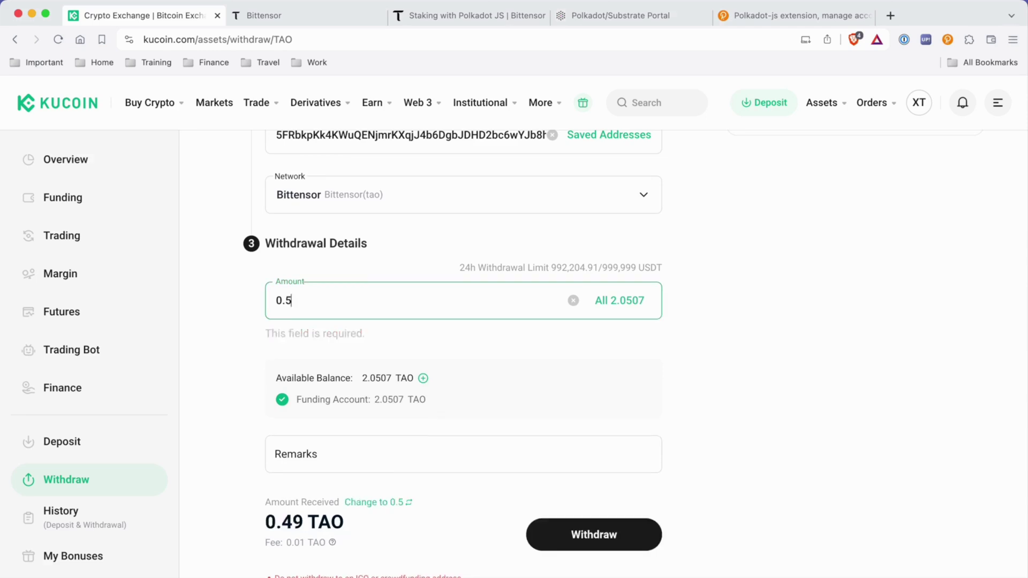
pyautogui.scroll(-2, 580, 466)
pyautogui.click(598, 445)
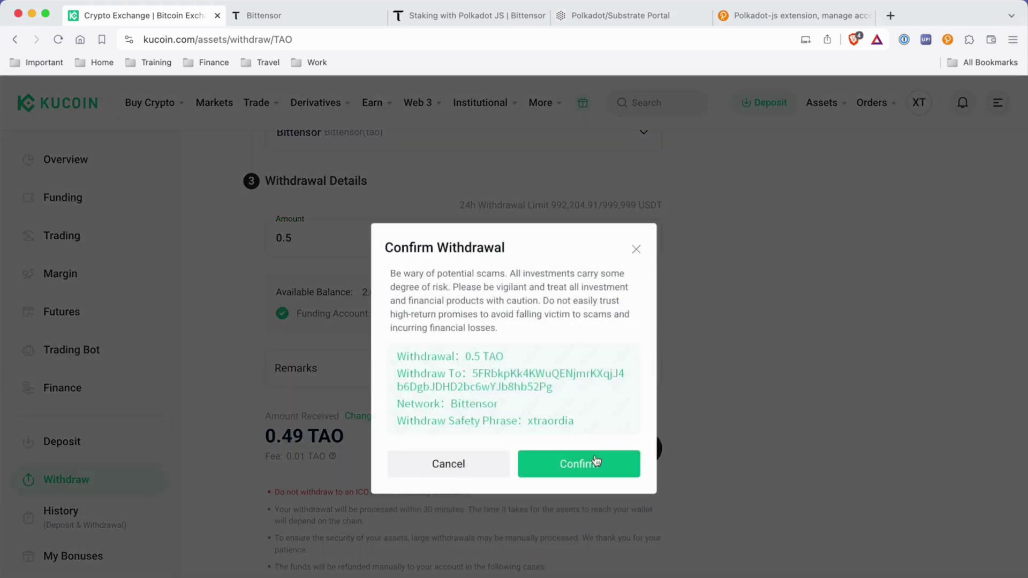
pyautogui.click(606, 473)
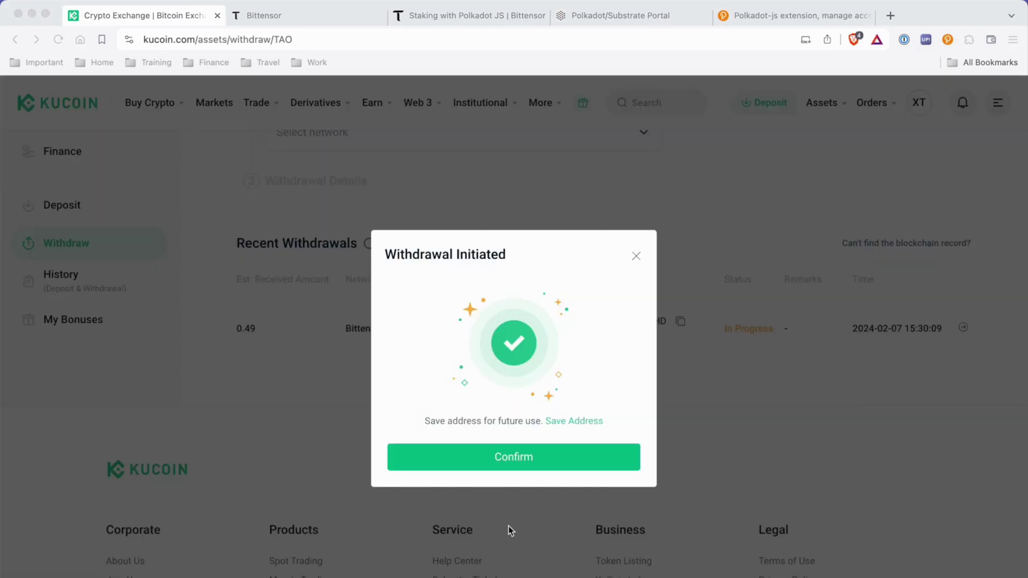
pyautogui.click(542, 458)
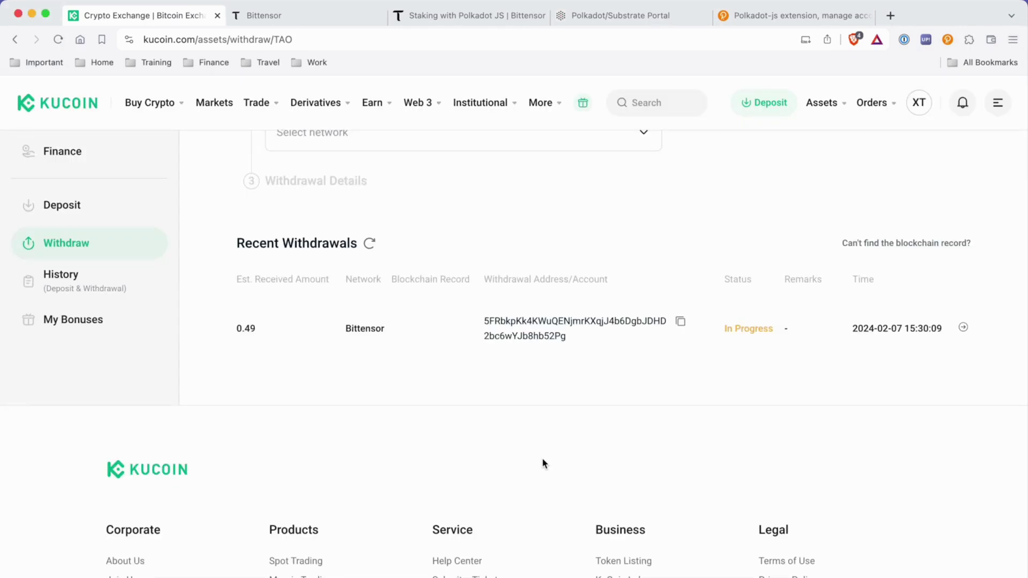
pyautogui.click(610, 15)
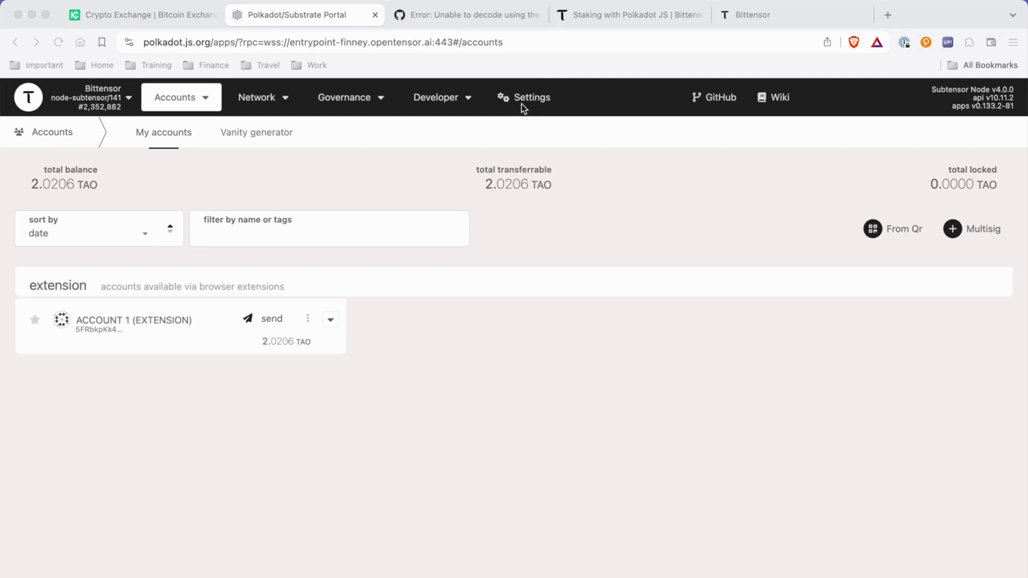
# - Review the Bittensor chain metadata in Settings and Account 1's options in the extension
pyautogui.click(522, 103)
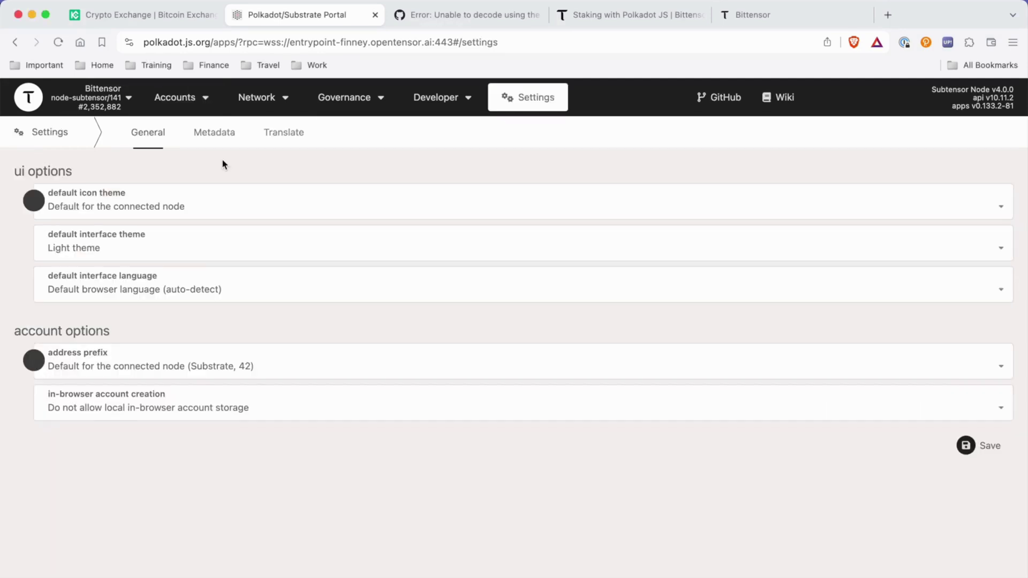
pyautogui.click(208, 142)
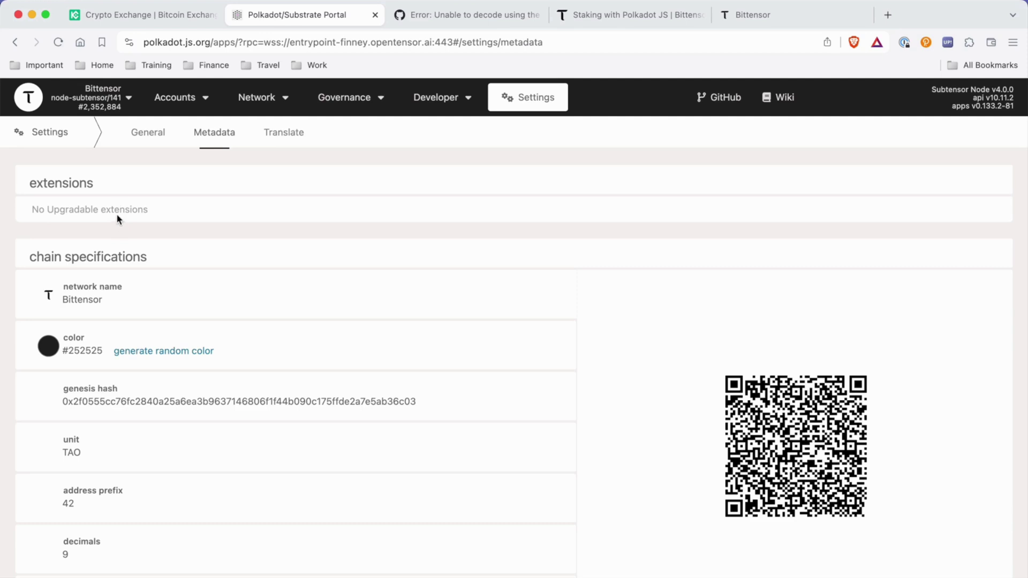
pyautogui.click(927, 45)
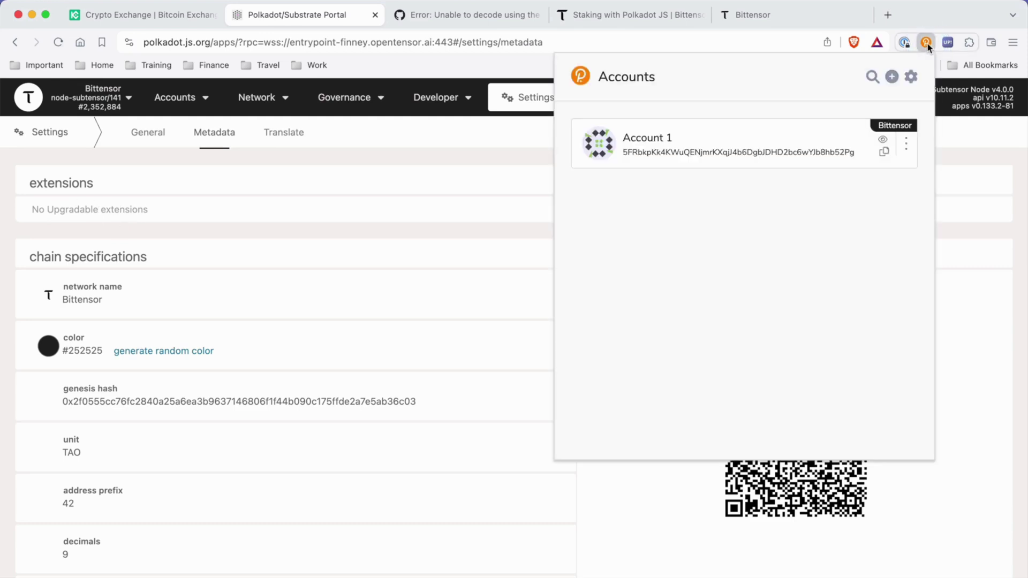
pyautogui.click(908, 150)
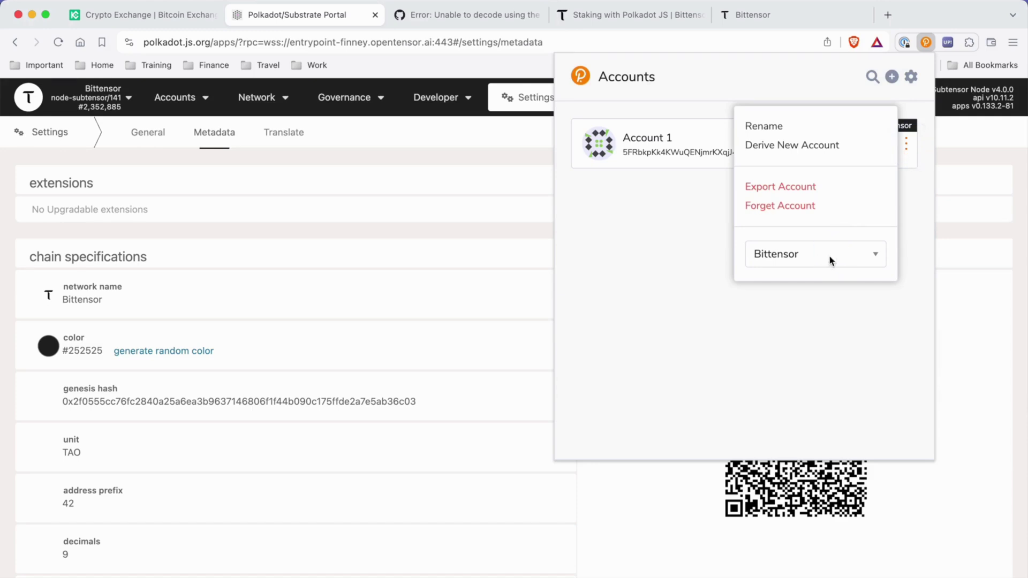
pyautogui.hotkey('ctrl', 'Tab')
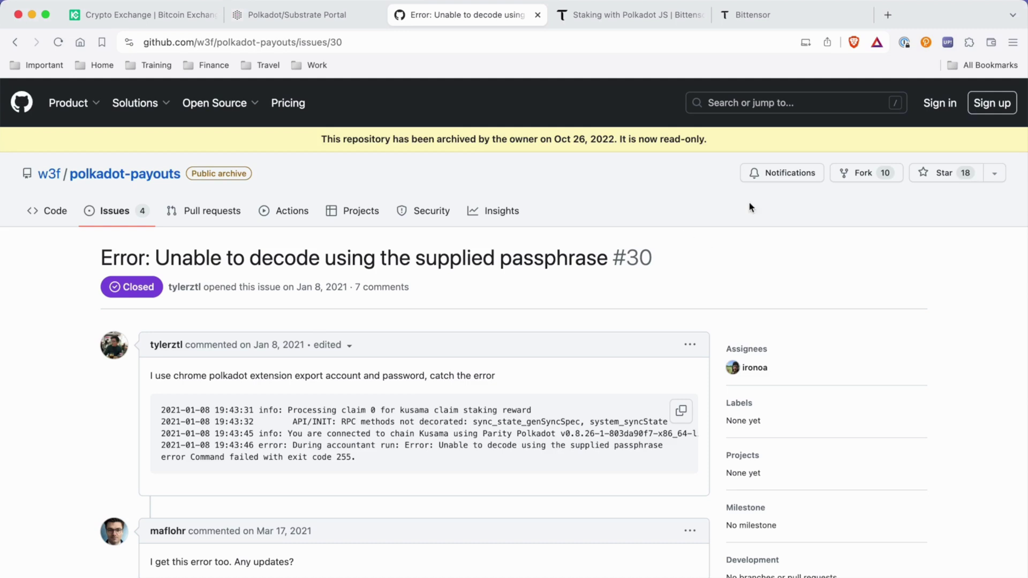
# - Check Account 1's options in the extension popup while reading the passphrase issue
pyautogui.click(925, 43)
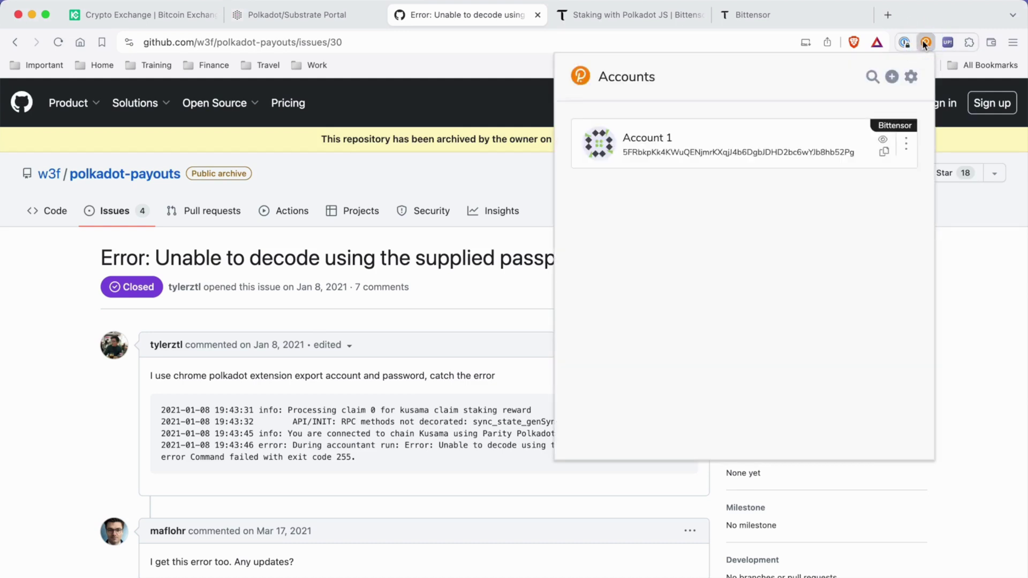
pyautogui.click(906, 143)
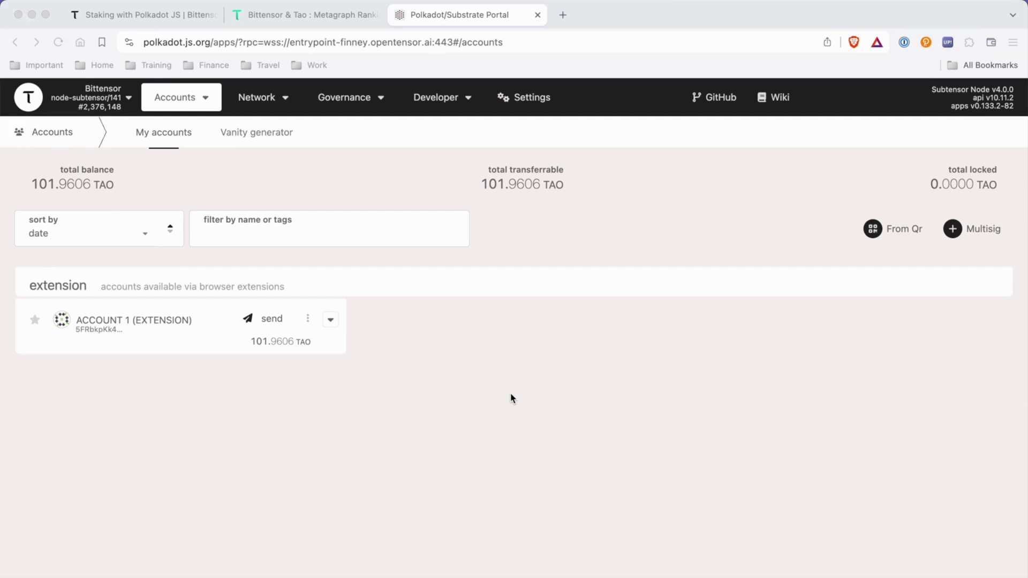
# - Choose subtensorModule addStake(hotkey, amountStaked) on the Extrinsics page for Account 1
pyautogui.click(415, 366)
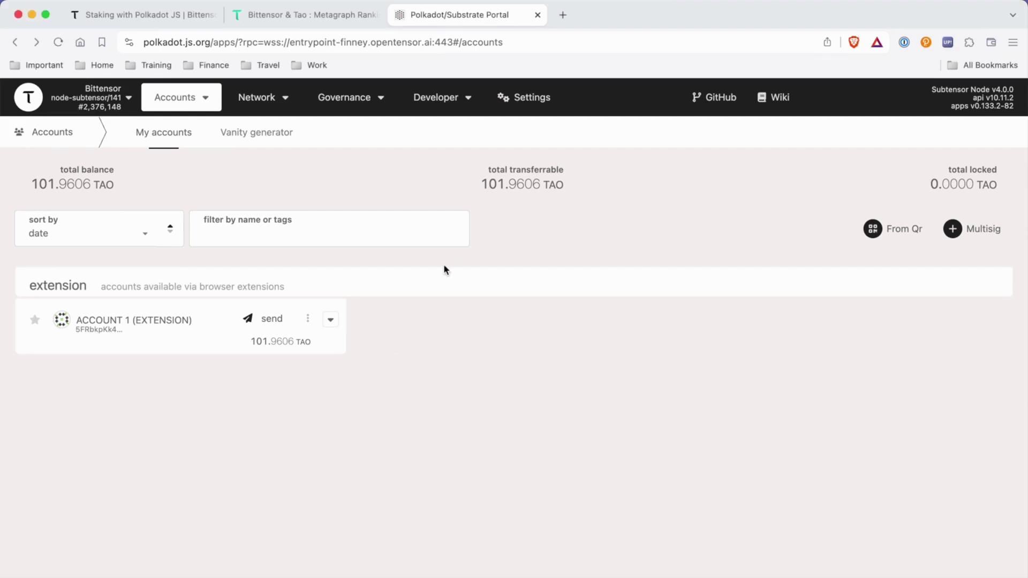
pyautogui.moveTo(456, 104)
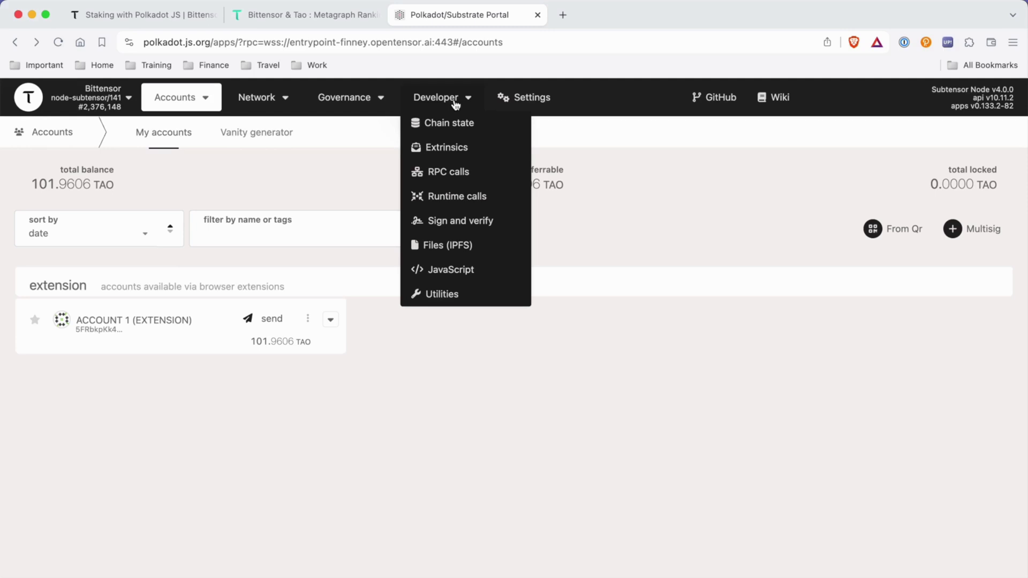
pyautogui.click(458, 149)
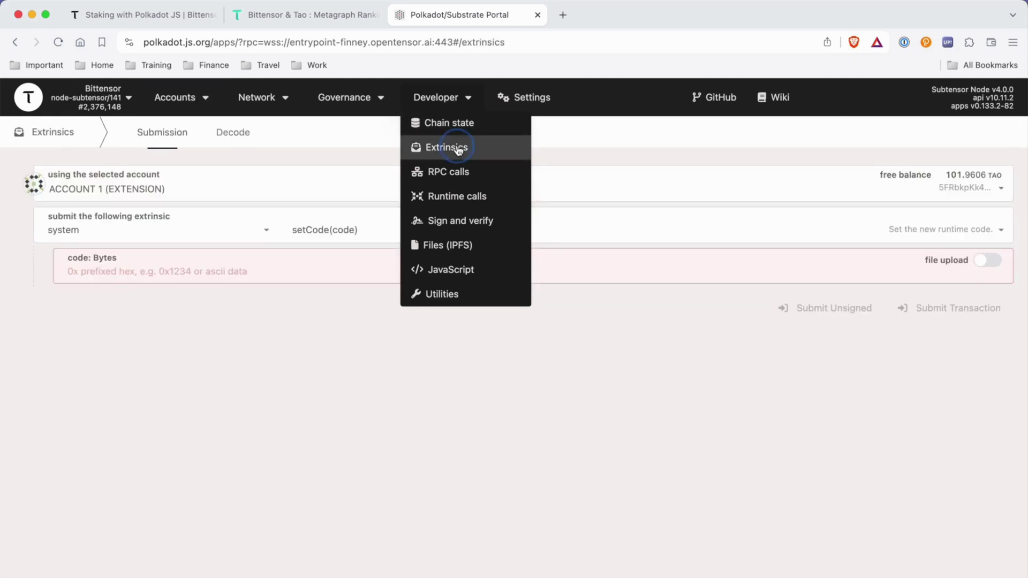
pyautogui.click(142, 237)
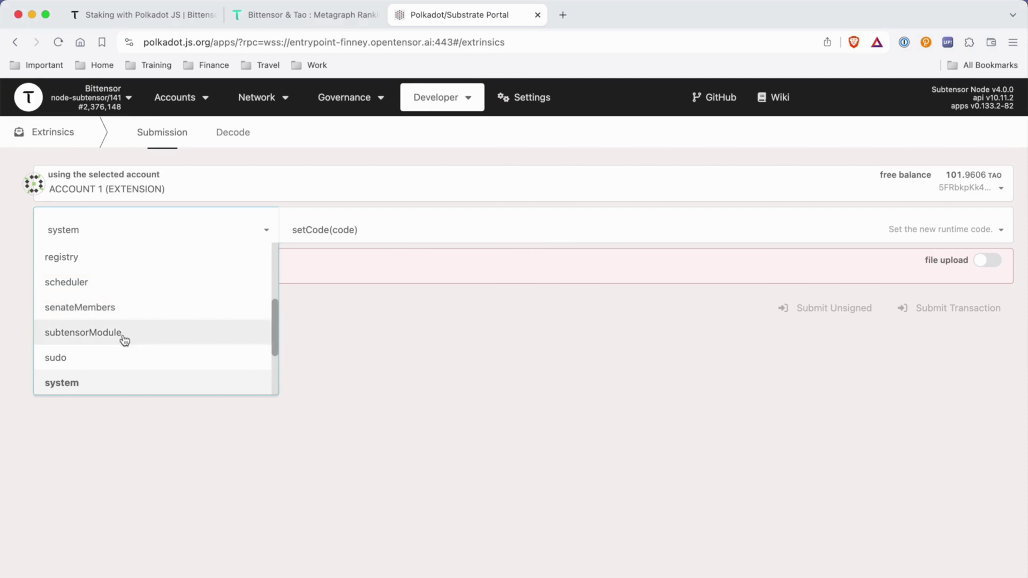
pyautogui.click(123, 340)
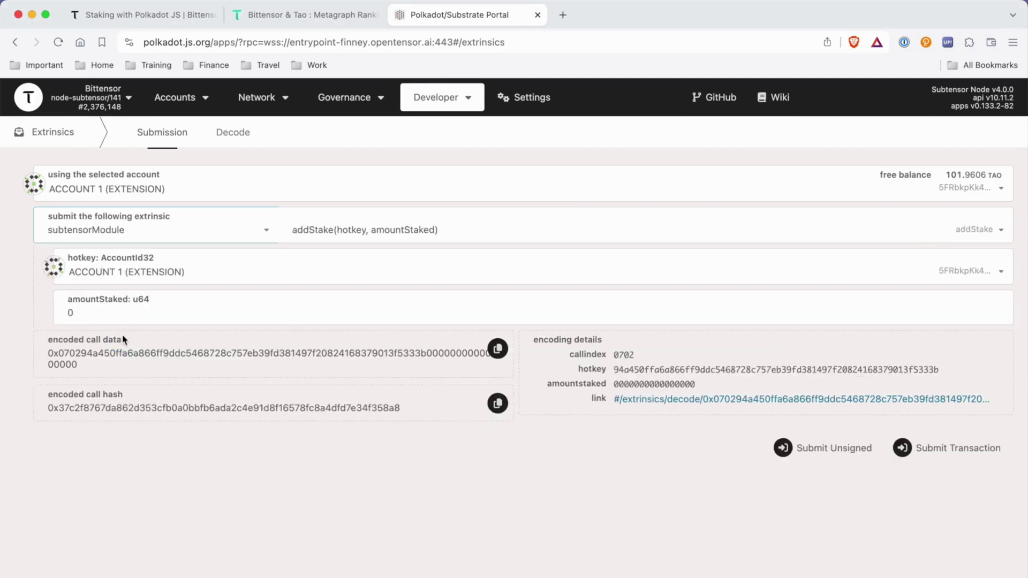
pyautogui.click(340, 230)
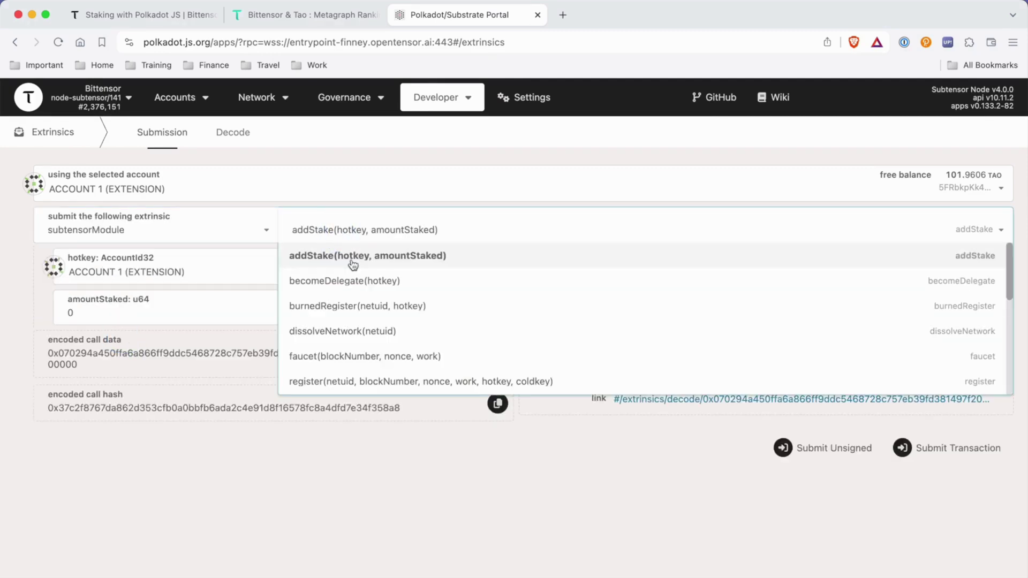
pyautogui.click(353, 257)
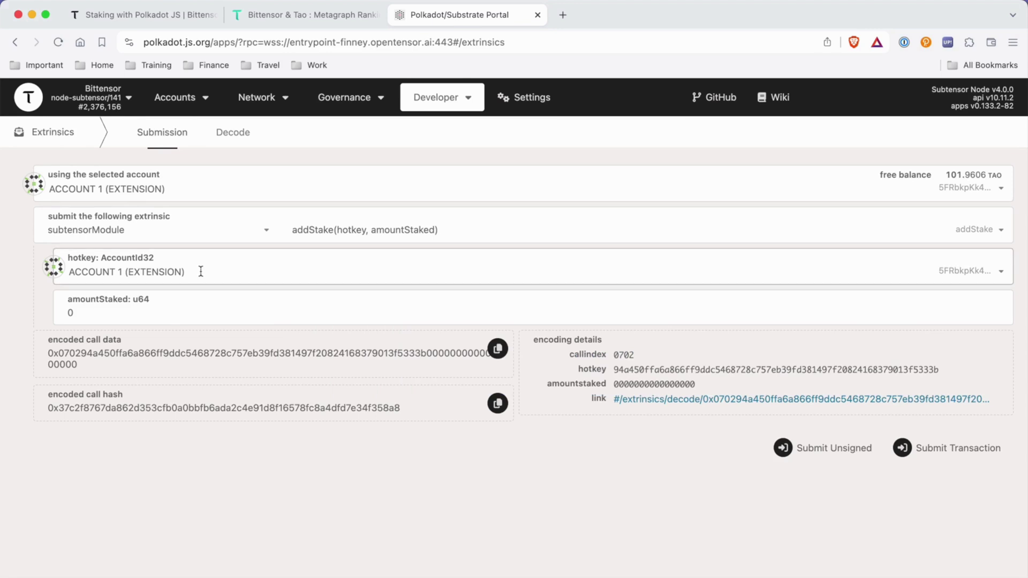
# - Open the Opentensor Foundation entry from Taostats' Verified Validators list
pyautogui.hotkey('ctrl', 'shift', 'Tab')
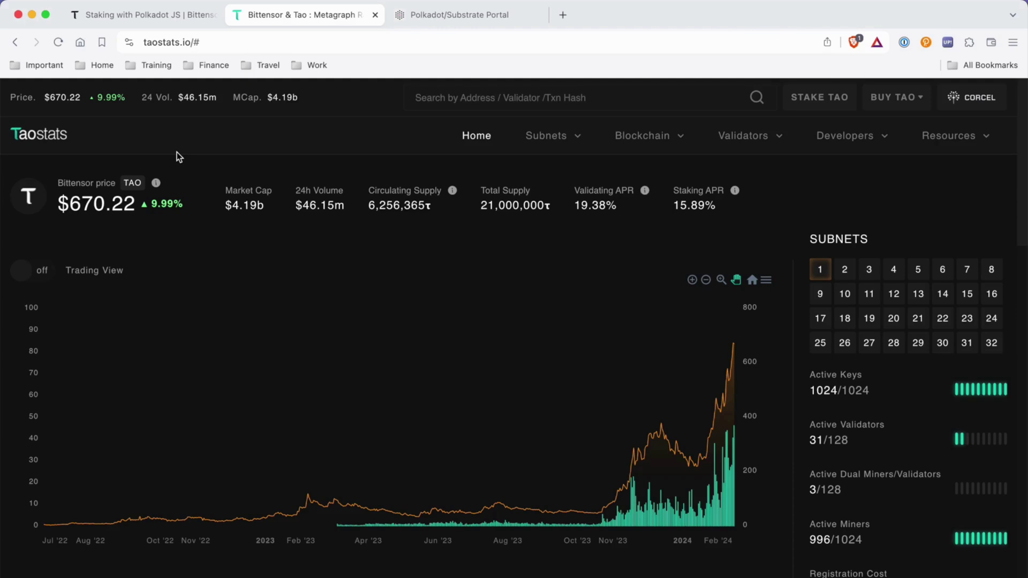
pyautogui.click(746, 135)
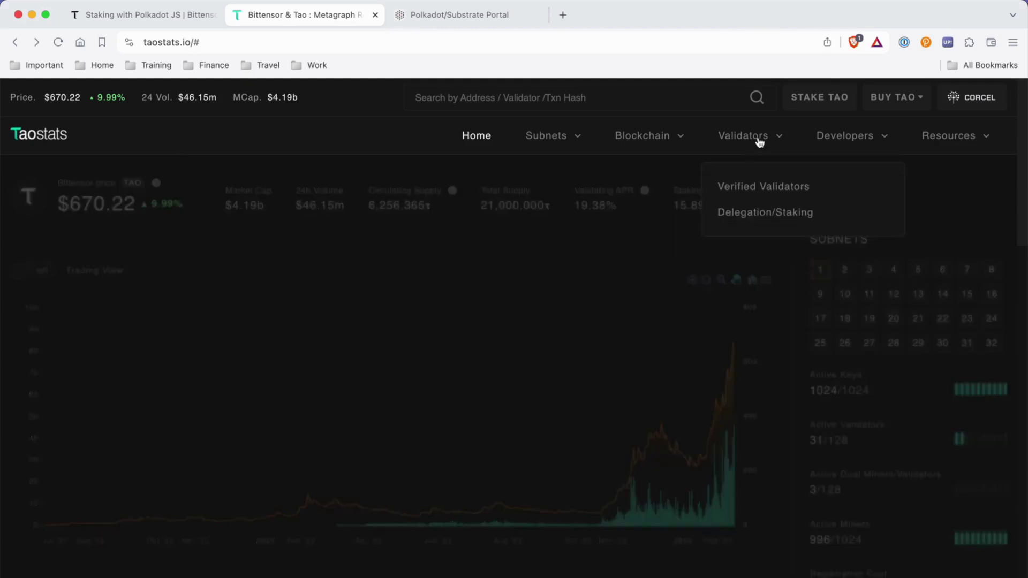
pyautogui.click(761, 186)
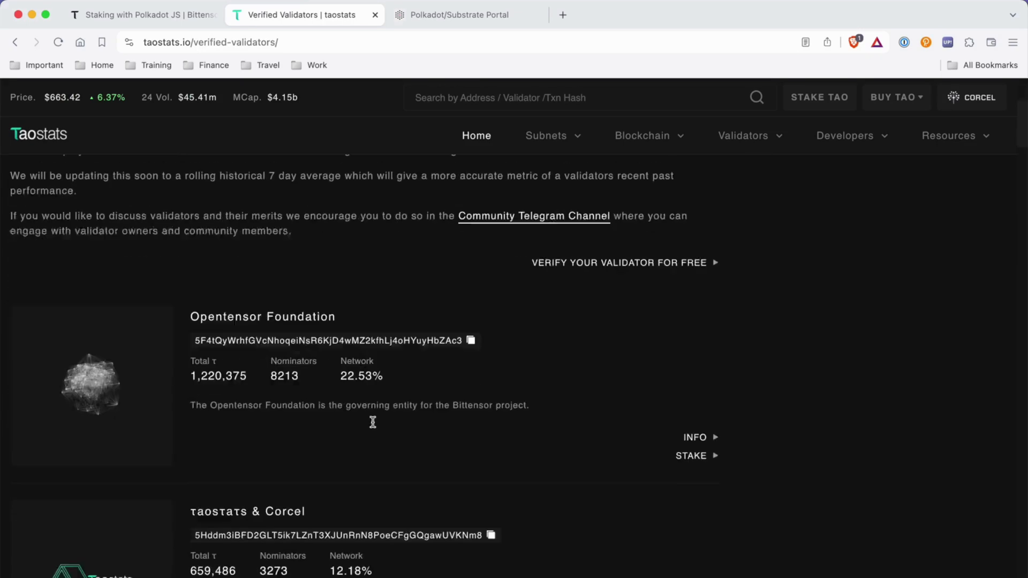
pyautogui.scroll(-5, 372, 422)
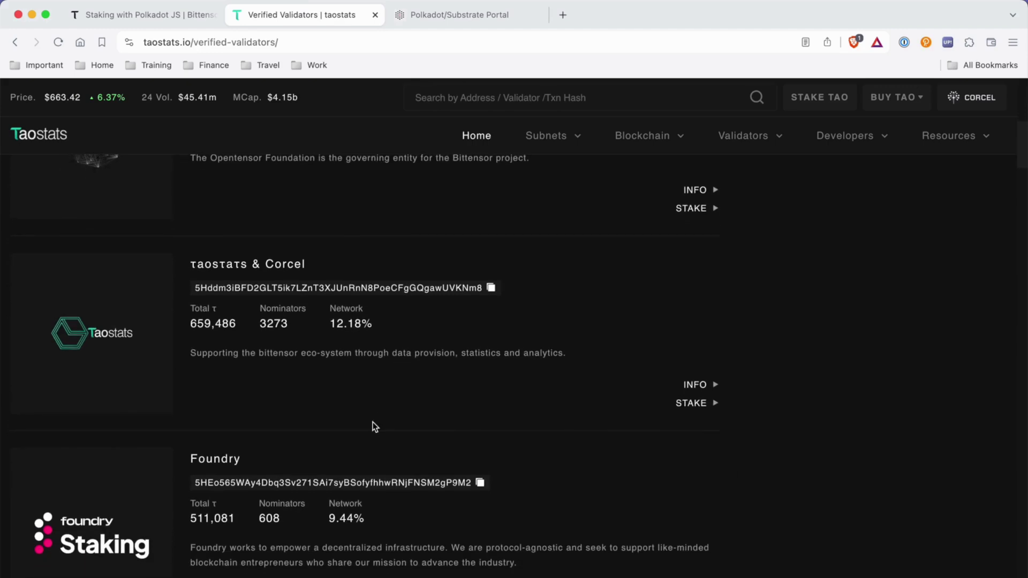
pyautogui.scroll(4, 372, 422)
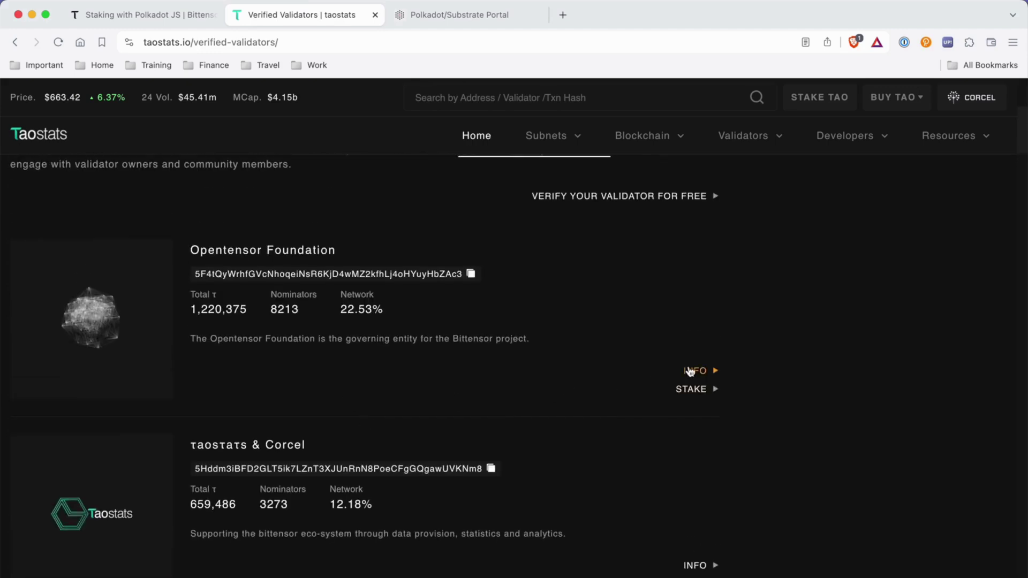
pyautogui.click(701, 372)
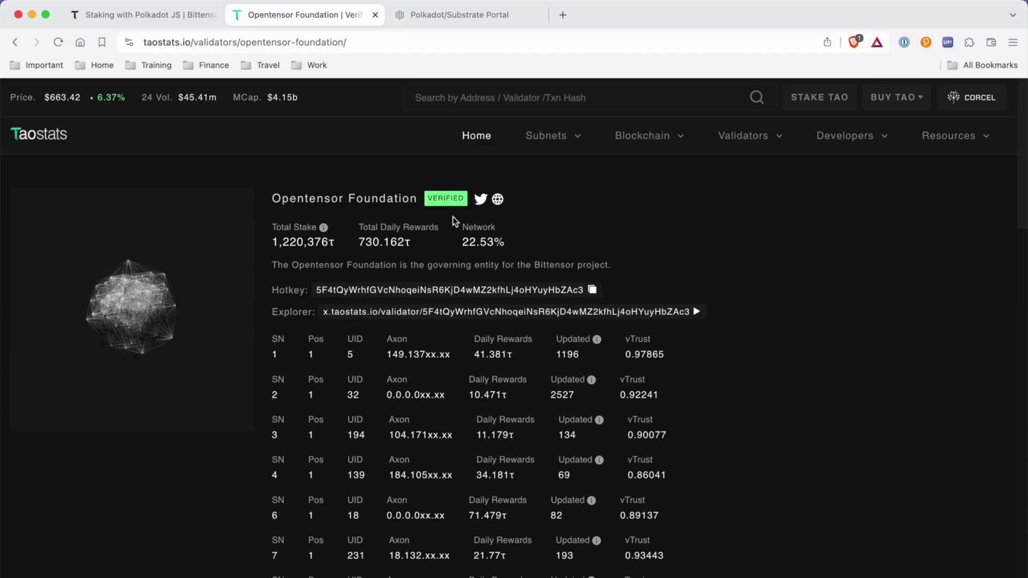
# - Copy the Opentensor Foundation hotkey and set it as the addStake hotkey
pyautogui.click(592, 289)
pyautogui.click(445, 15)
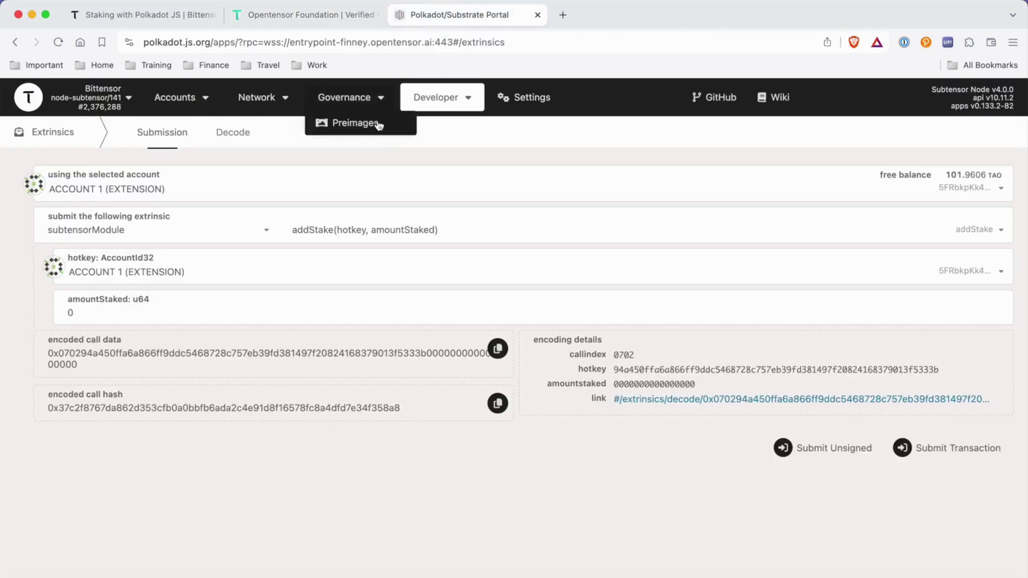
pyautogui.click(263, 274)
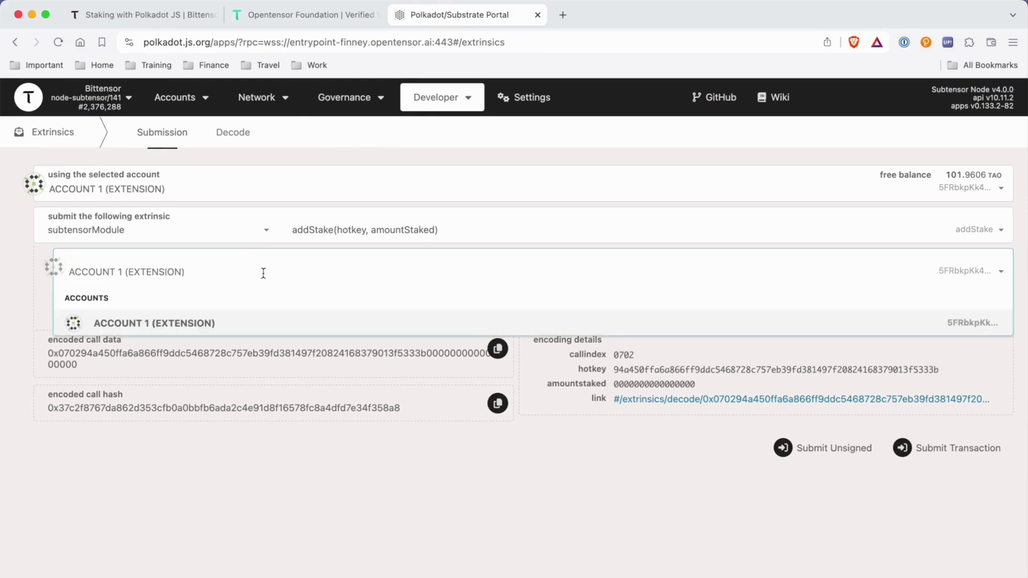
pyautogui.press('super+v')
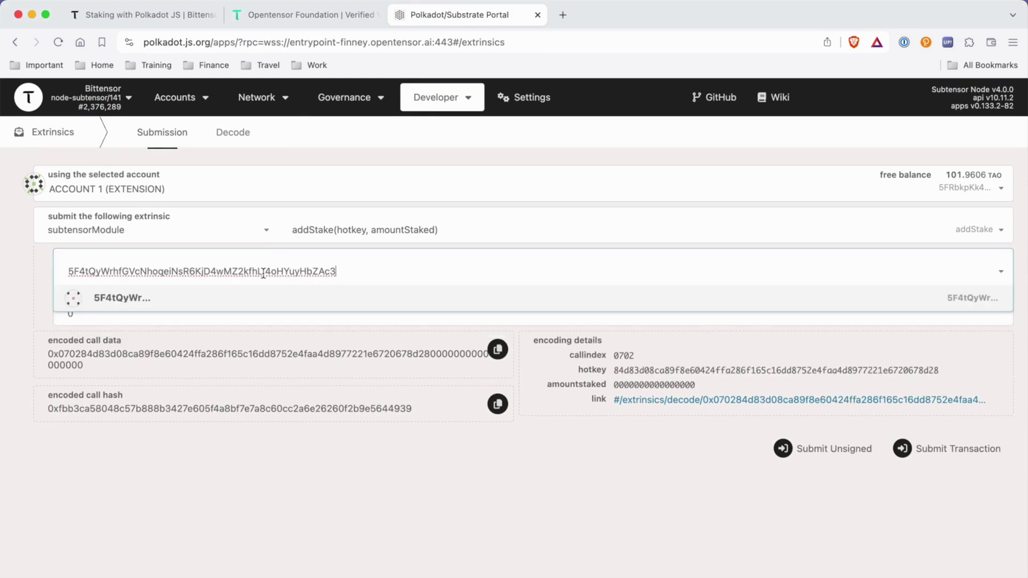
pyautogui.click(168, 305)
pyautogui.click(117, 311)
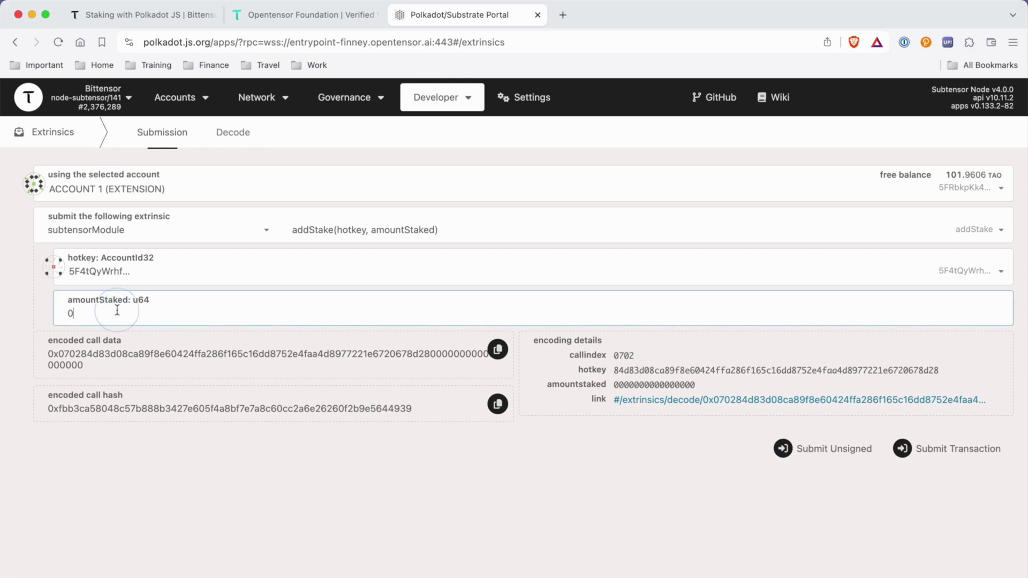
pyautogui.click(154, 20)
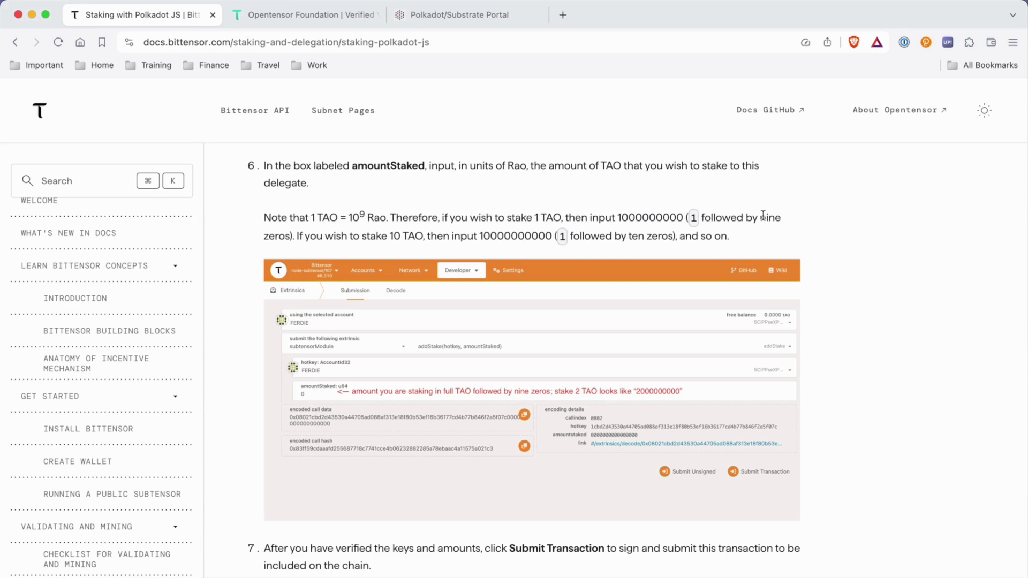
pyautogui.click(429, 15)
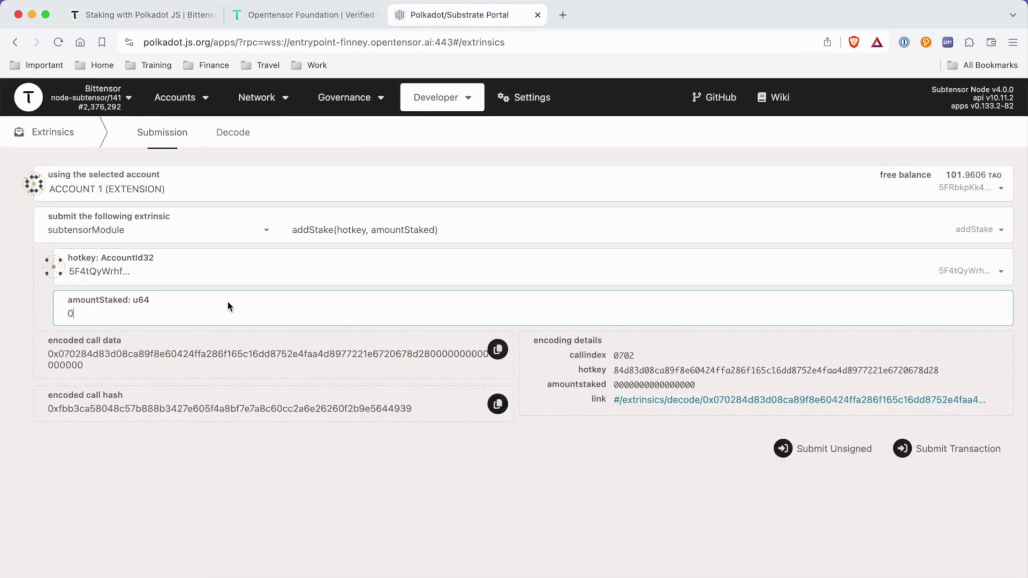
pyautogui.press('BackSpace')
pyautogui.write('1')
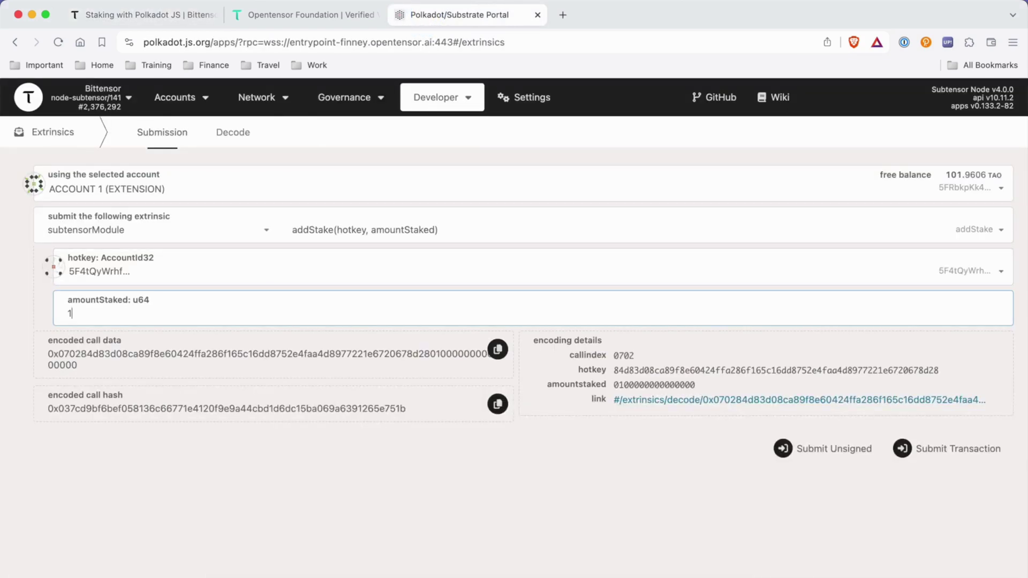
pyautogui.write('000000000')
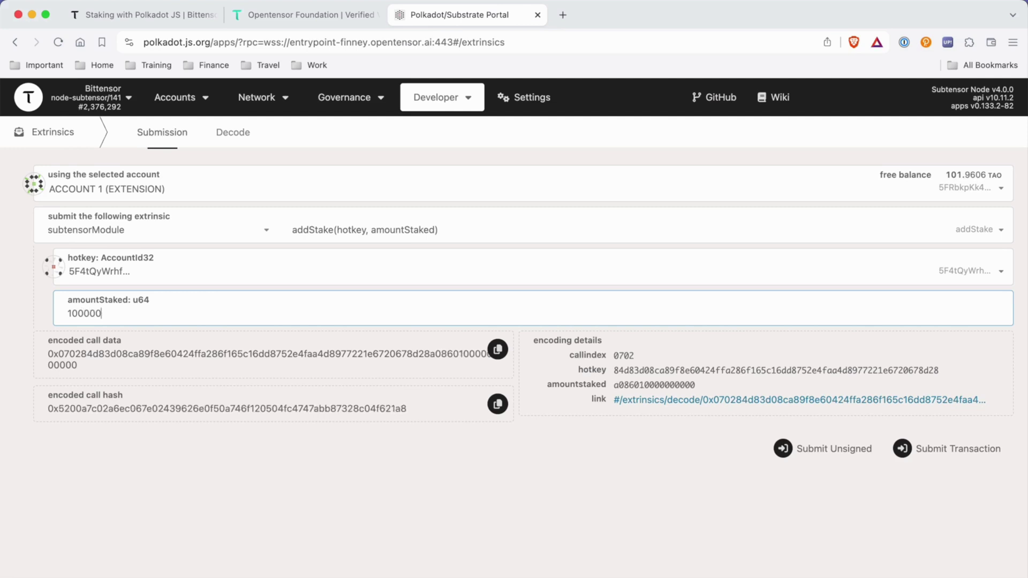
pyautogui.click(619, 475)
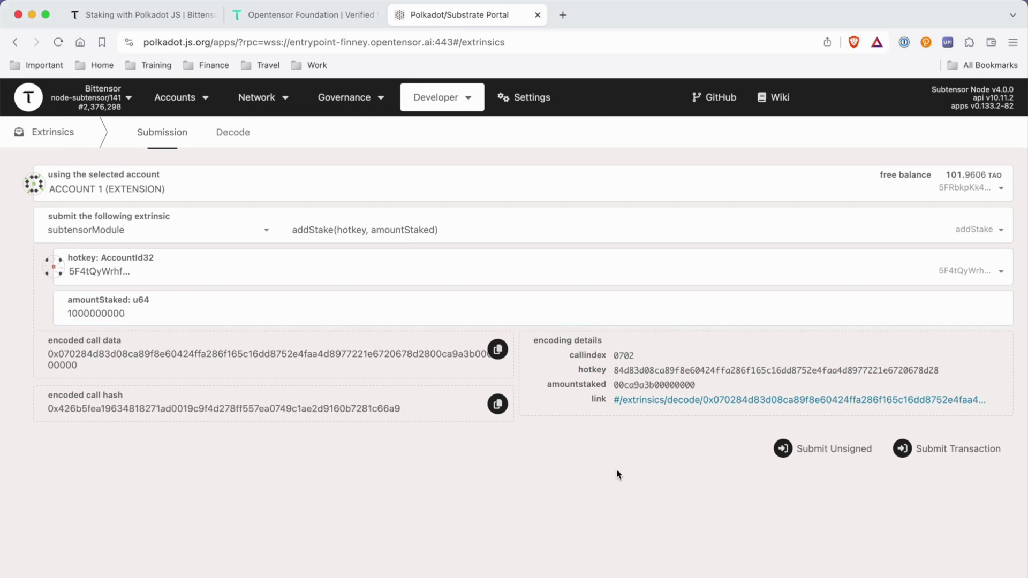
# - Check the addStake hotkey and amount, then sign the 1 TAO stake with the extension password
pyautogui.click(906, 449)
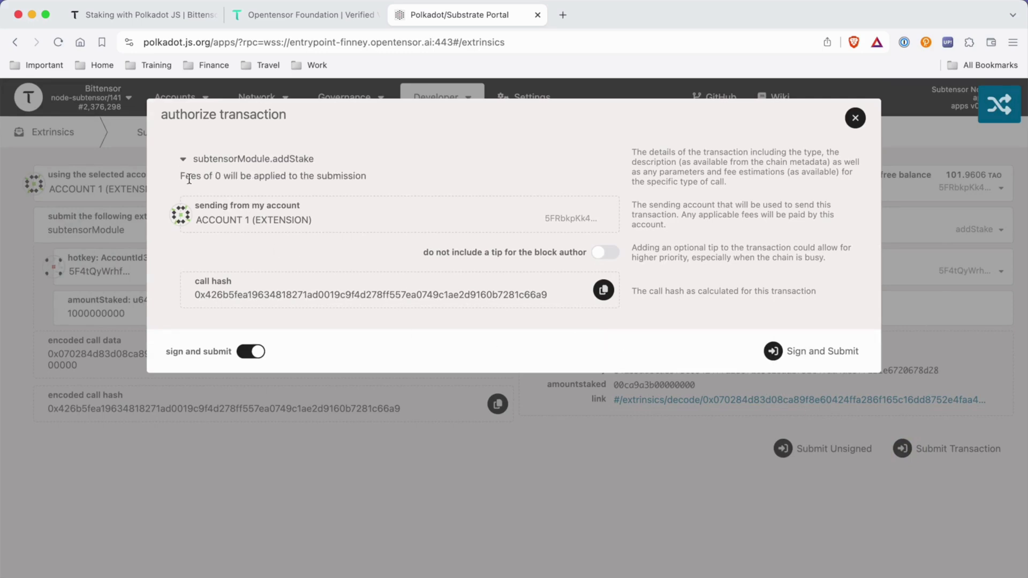
pyautogui.click(184, 159)
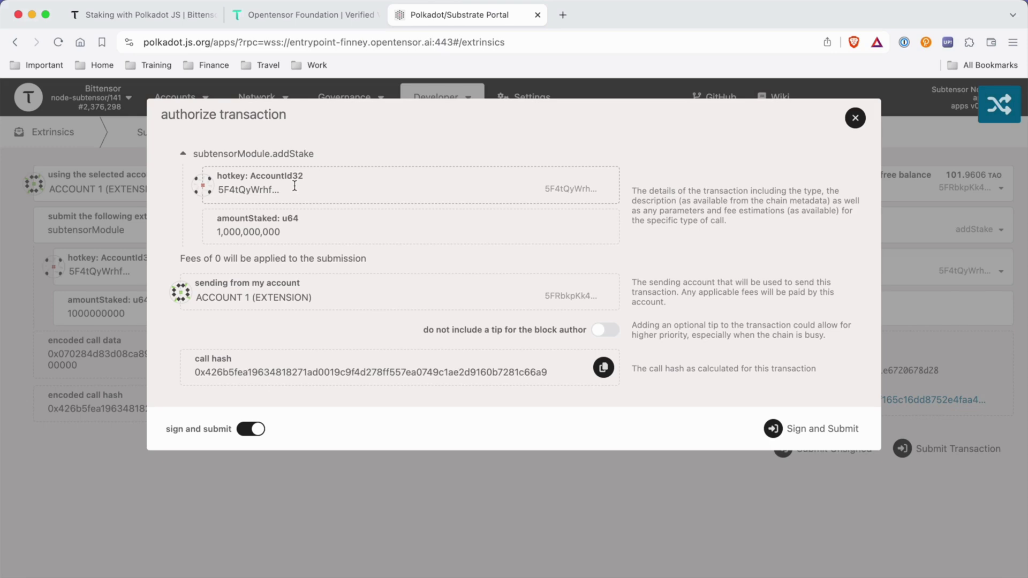
pyautogui.click(811, 431)
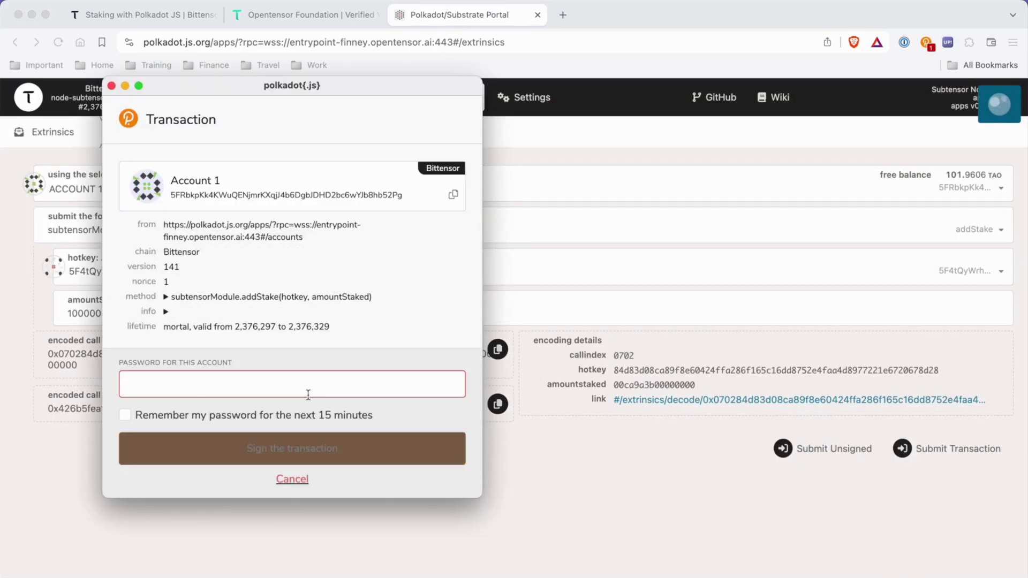
pyautogui.press('super+v')
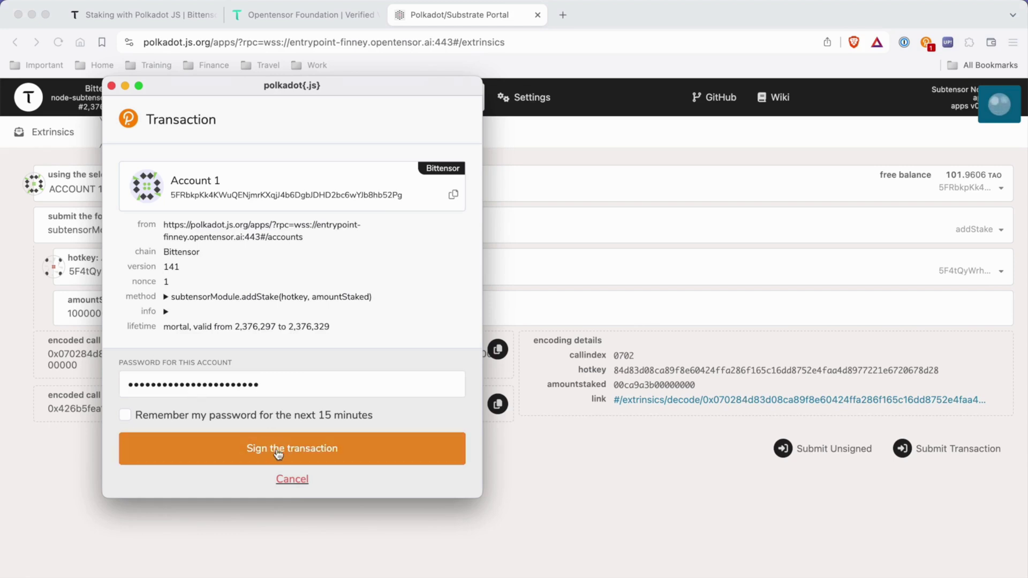
pyautogui.click(269, 454)
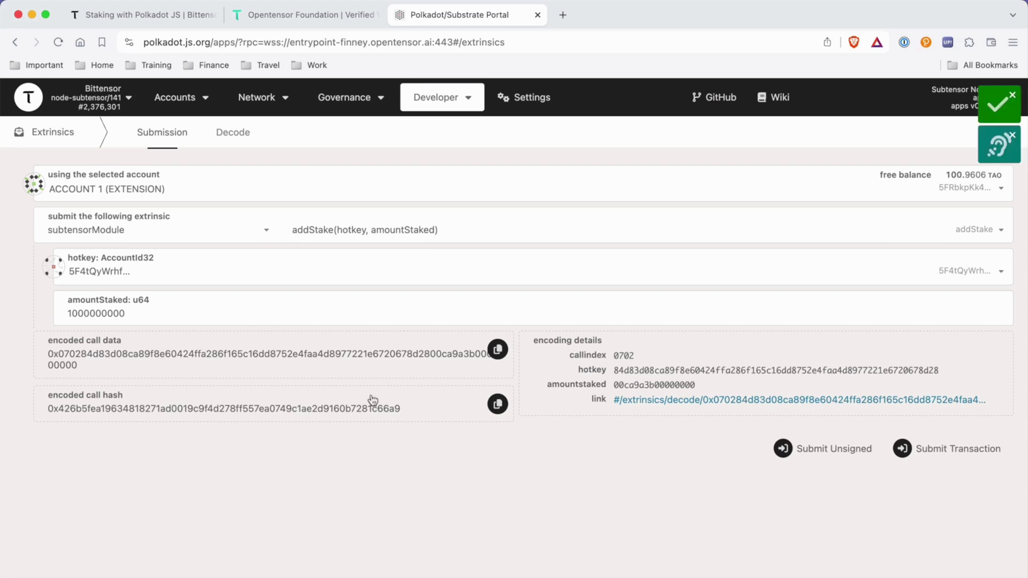
# - Show the My accounts page with Account 1 totalling 100.9606 TAO, all transferable
pyautogui.moveTo(1010, 103)
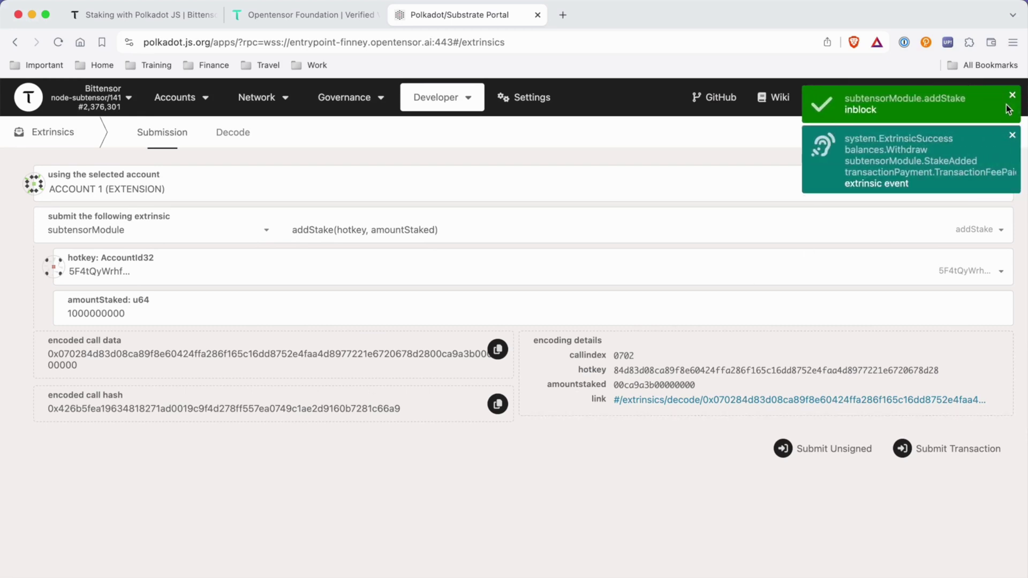
pyautogui.moveTo(160, 102)
pyautogui.click(173, 127)
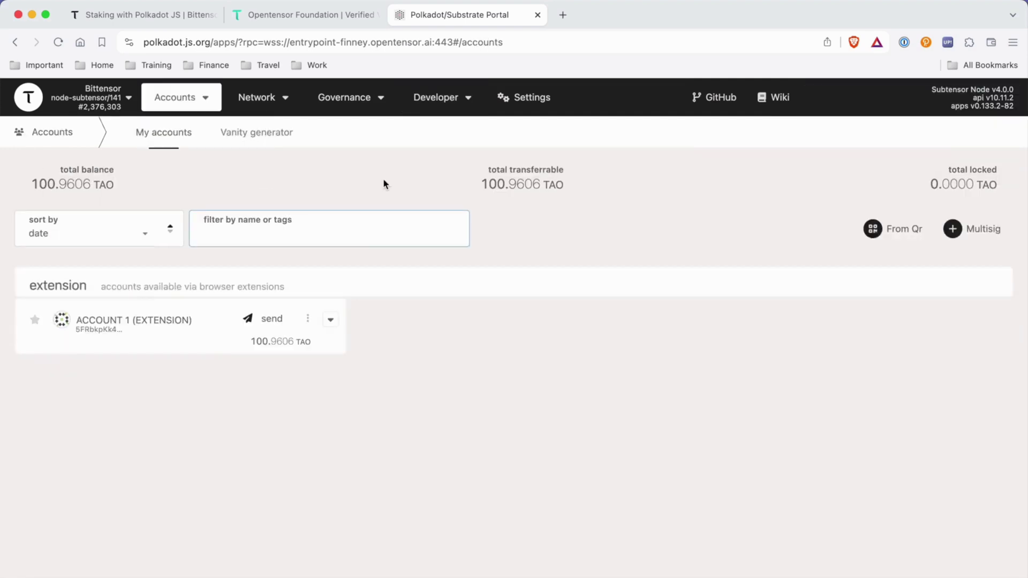
# - Go from the Opentensor Foundation validator page to Taostats staking and authorize the polkadot.js wallet
pyautogui.click(300, 19)
pyautogui.moveTo(673, 153)
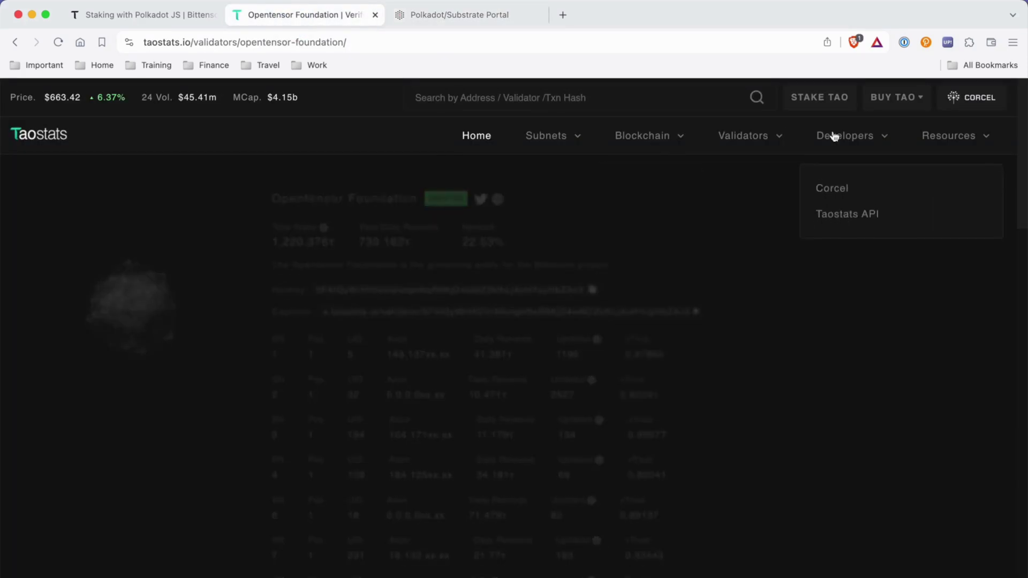
pyautogui.click(820, 99)
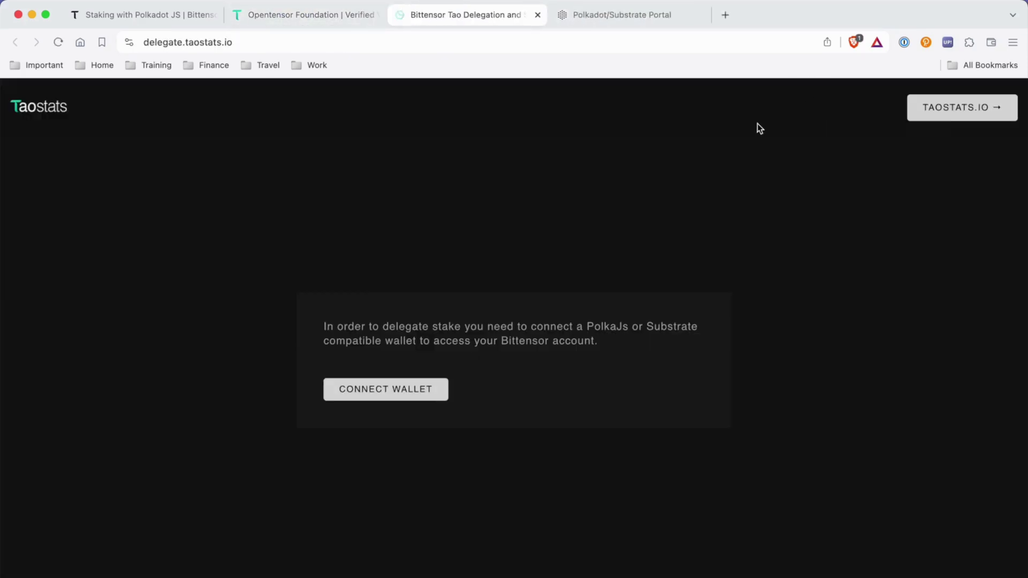
pyautogui.click(373, 391)
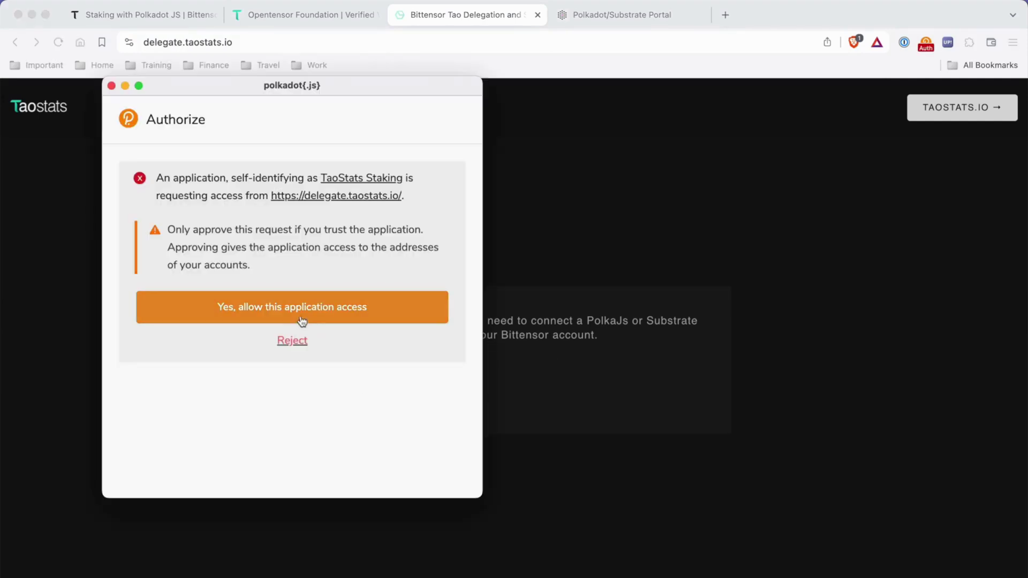
pyautogui.click(298, 306)
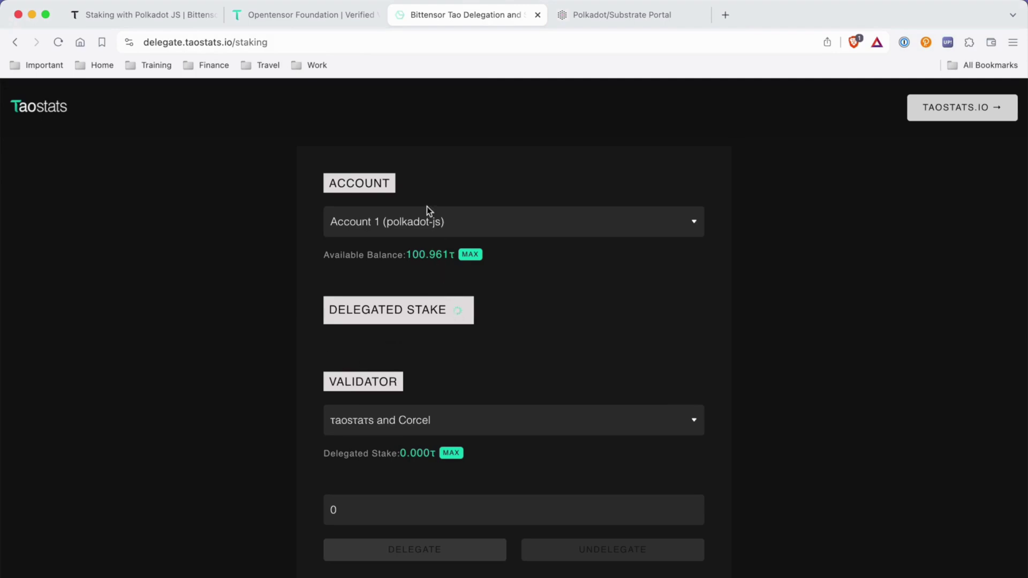
# - Select Opentensor Foundation as the validator, showing 1.000τ delegated stake
pyautogui.click(434, 425)
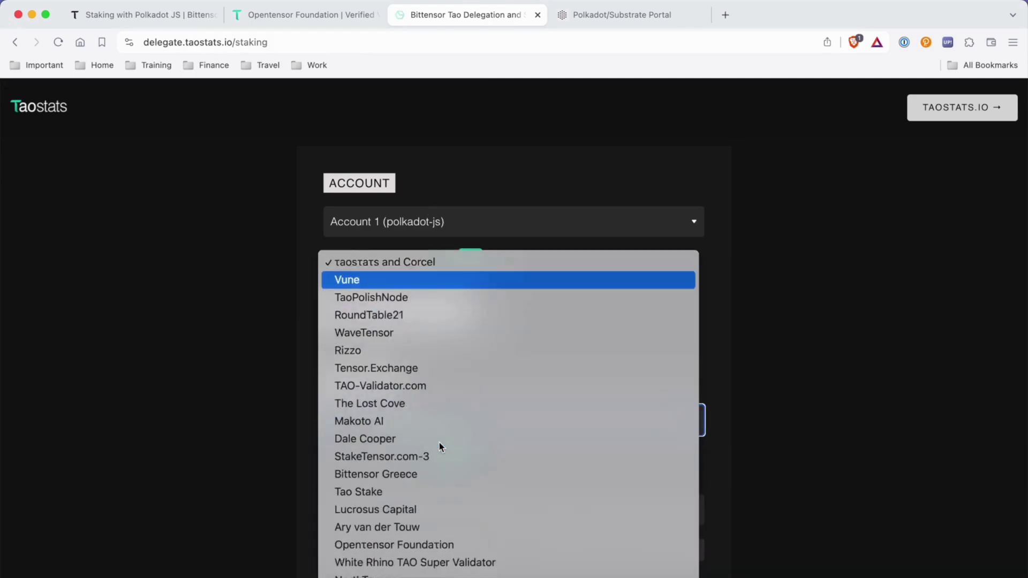
pyautogui.scroll(-5, 439, 442)
pyautogui.click(426, 407)
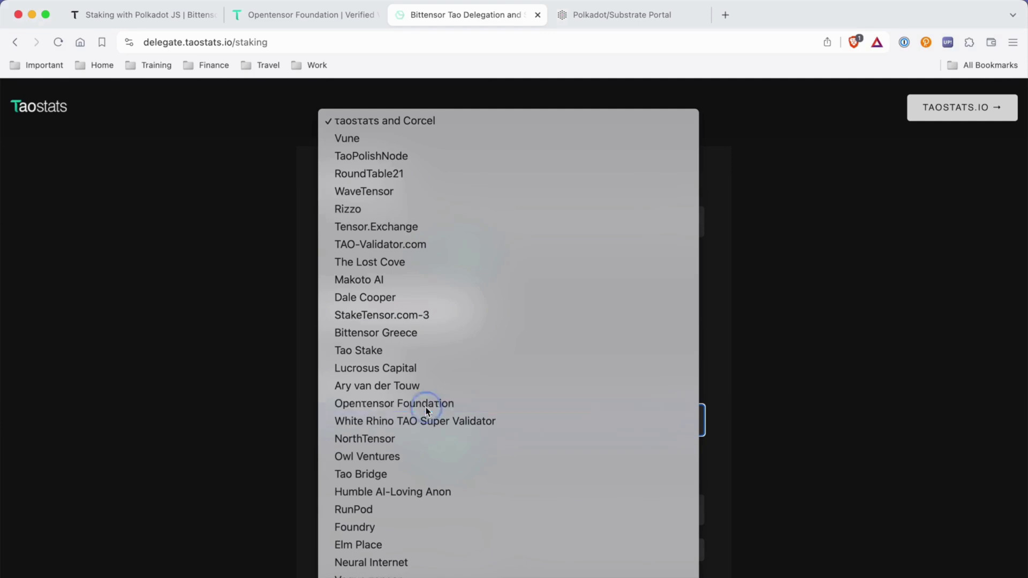
pyautogui.scroll(-2, 447, 423)
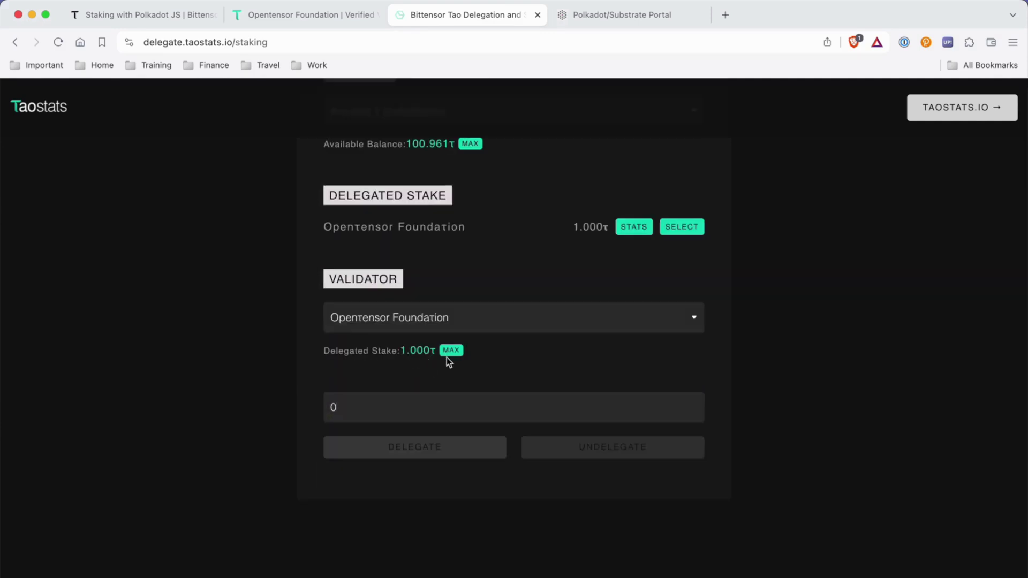
# - Enter 1 as the delegation amount
pyautogui.click(447, 356)
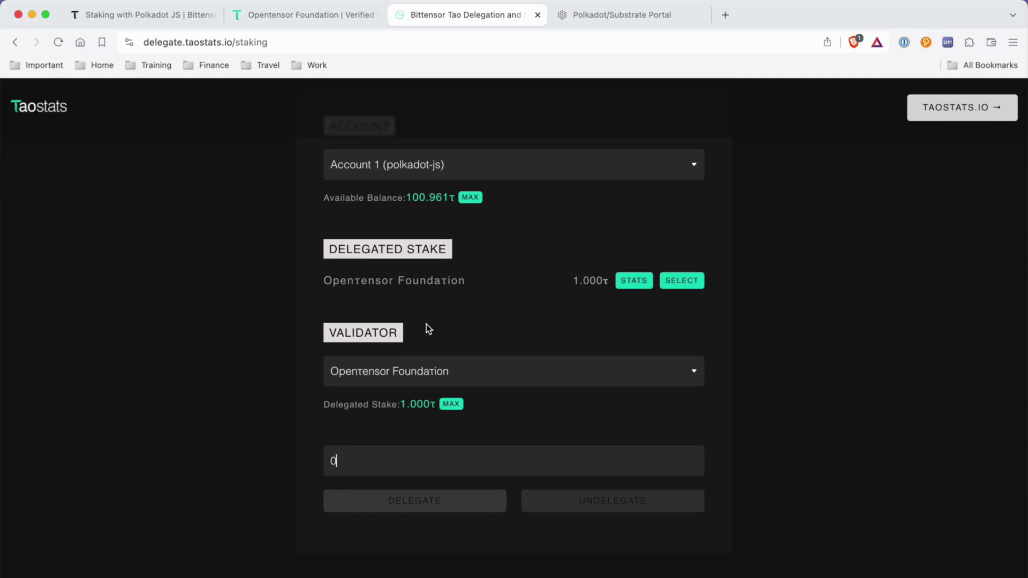
pyautogui.scroll(2, 428, 329)
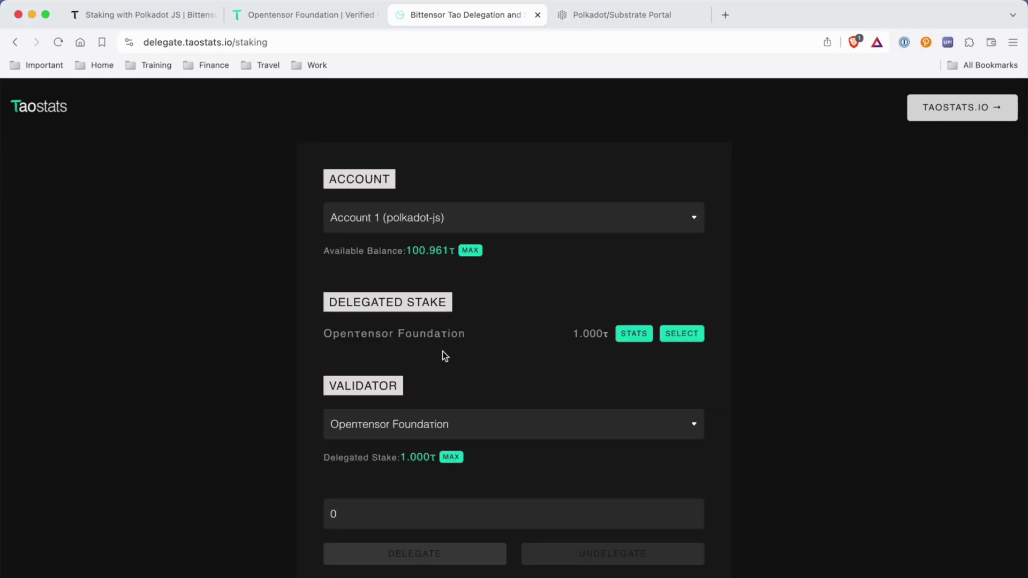
pyautogui.scroll(-1, 472, 353)
pyautogui.write('1')
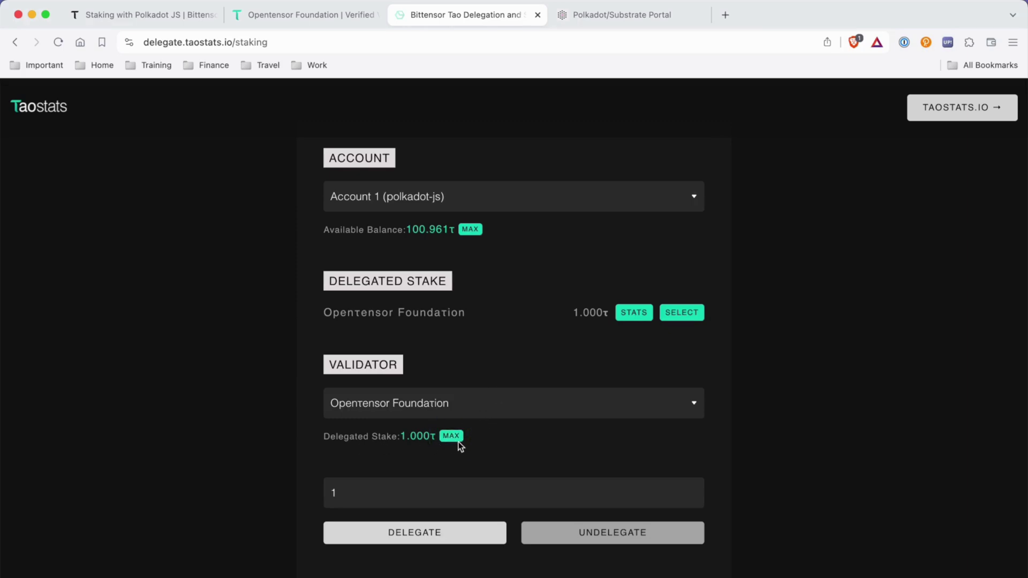
pyautogui.click(604, 535)
pyautogui.scroll(-1, 604, 542)
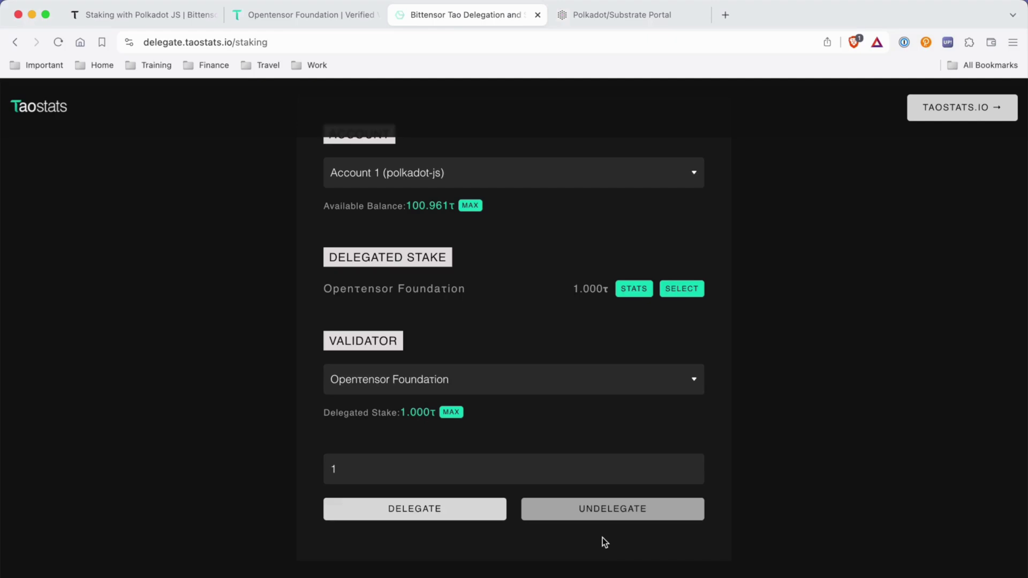